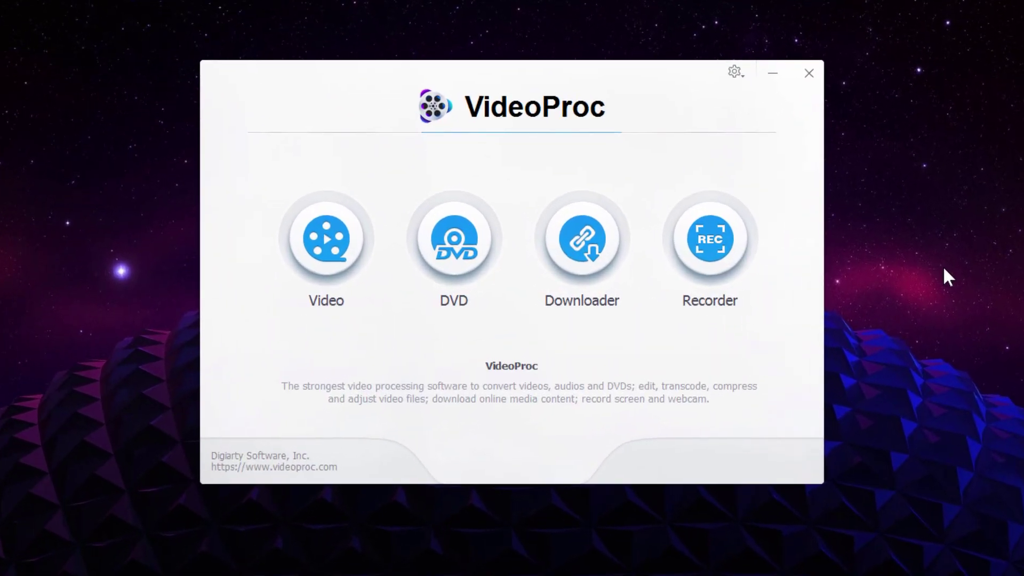
Open the Video workspace and drag all four C:\Video clips into the conversion list.
left_click(328, 245)
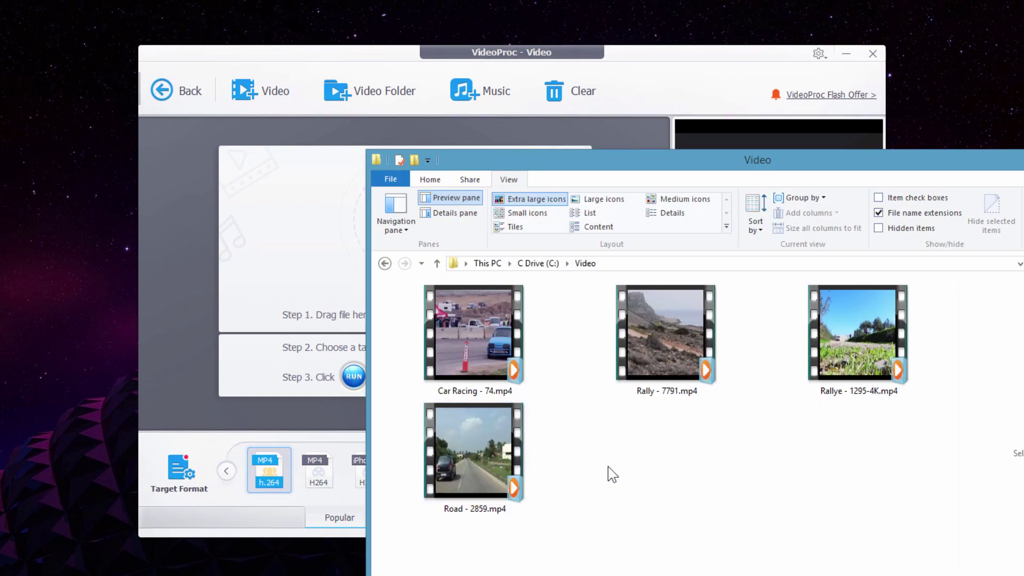
left_click_drag(710, 530, 489, 339)
left_click(744, 496)
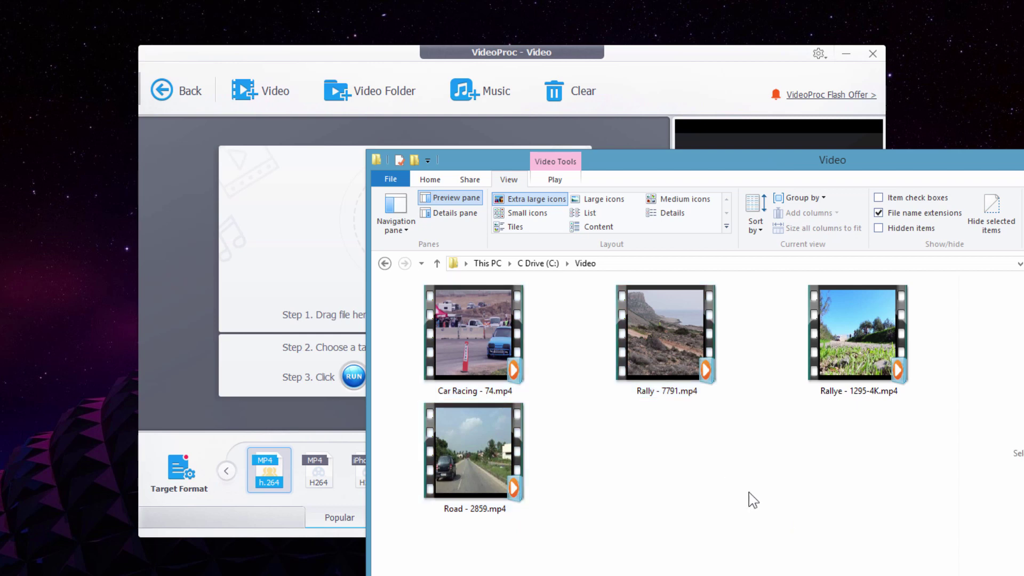
left_click(864, 371)
left_click(850, 464)
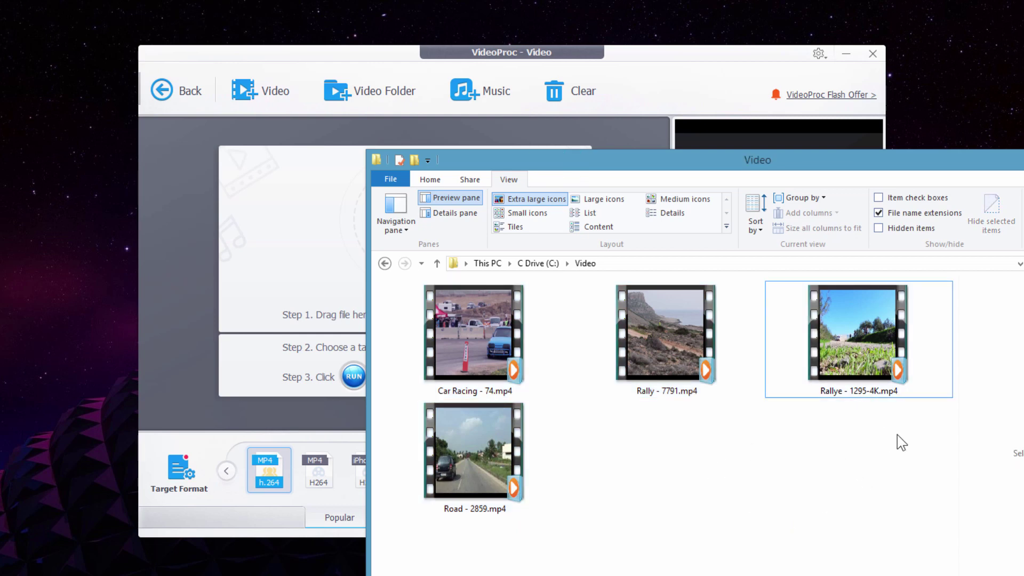
left_click_drag(941, 547, 314, 261)
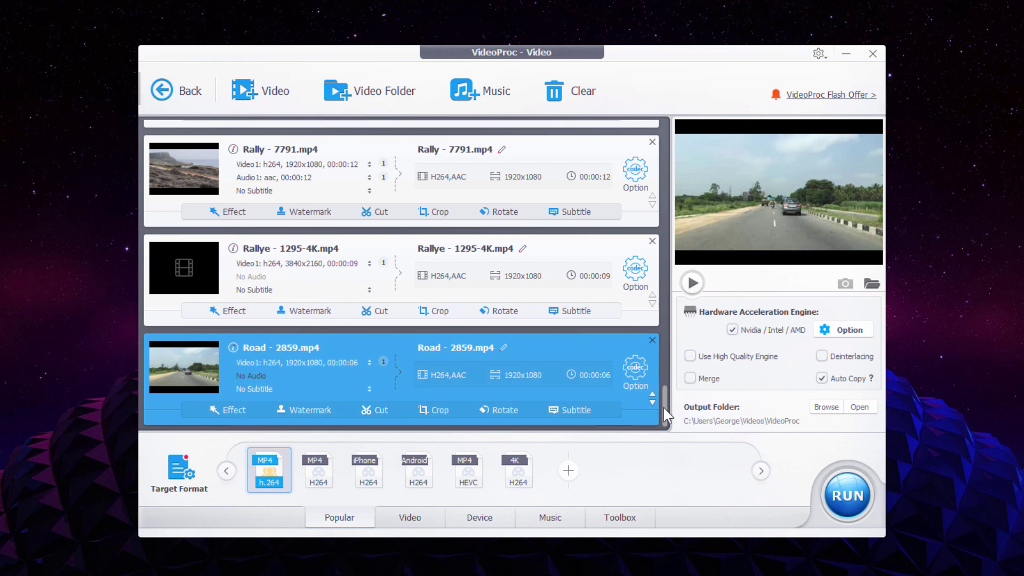
Delete the Rally, Rallye and Road entries so only Car Racing - 74.mp4 remains.
left_click_drag(664, 405, 657, 163)
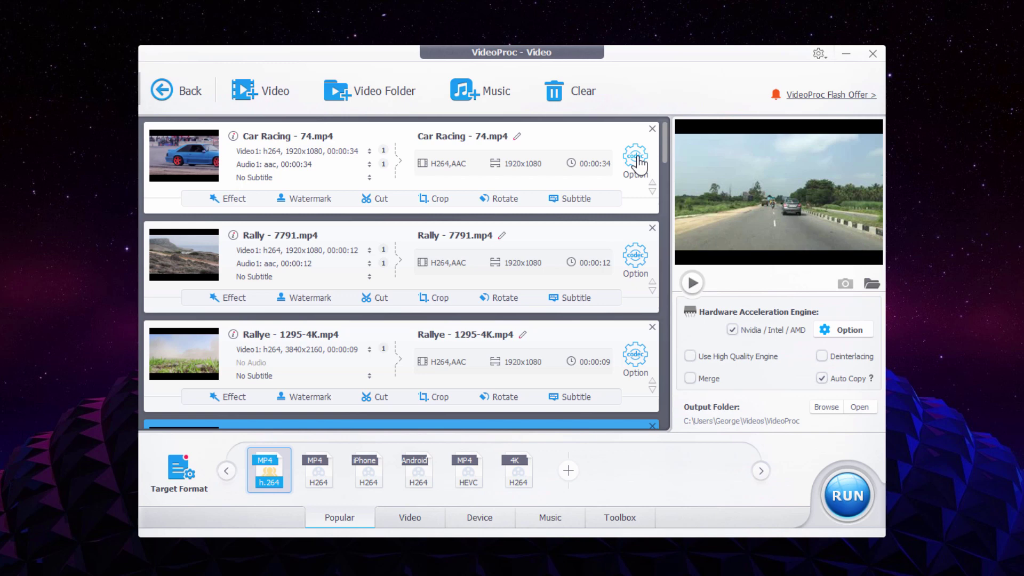
left_click(652, 229)
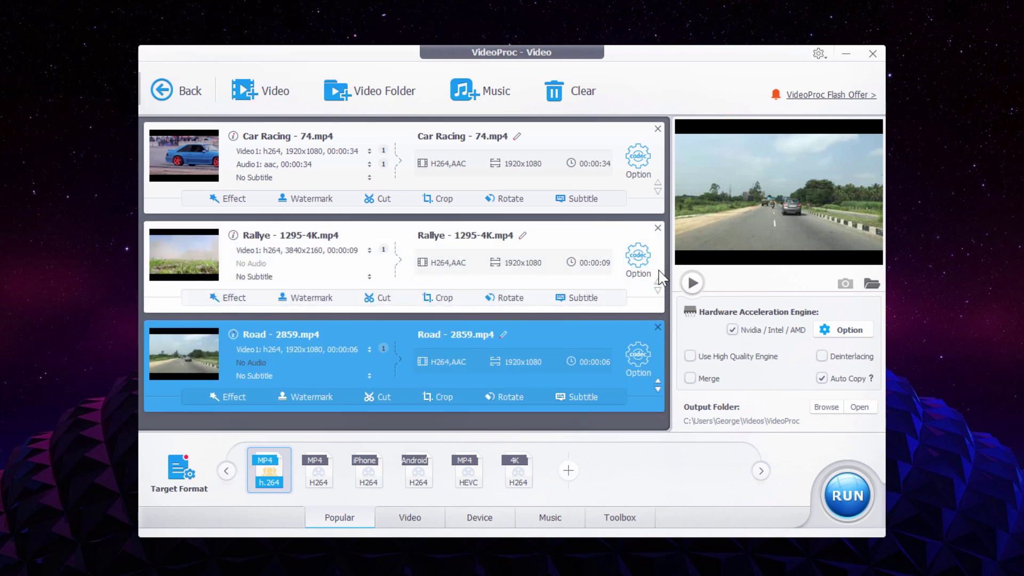
left_click(662, 273)
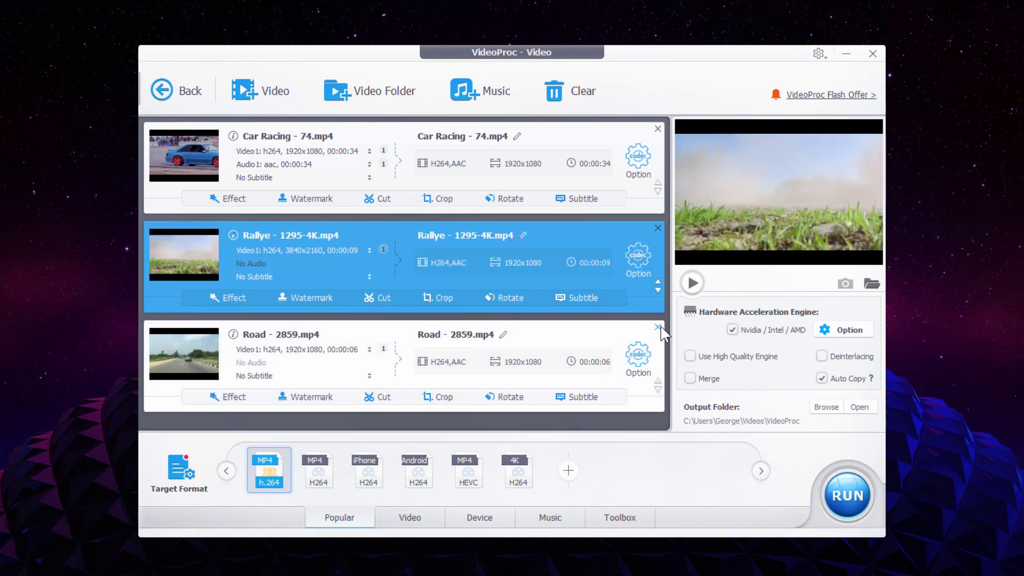
left_click(657, 228)
left_click(657, 228)
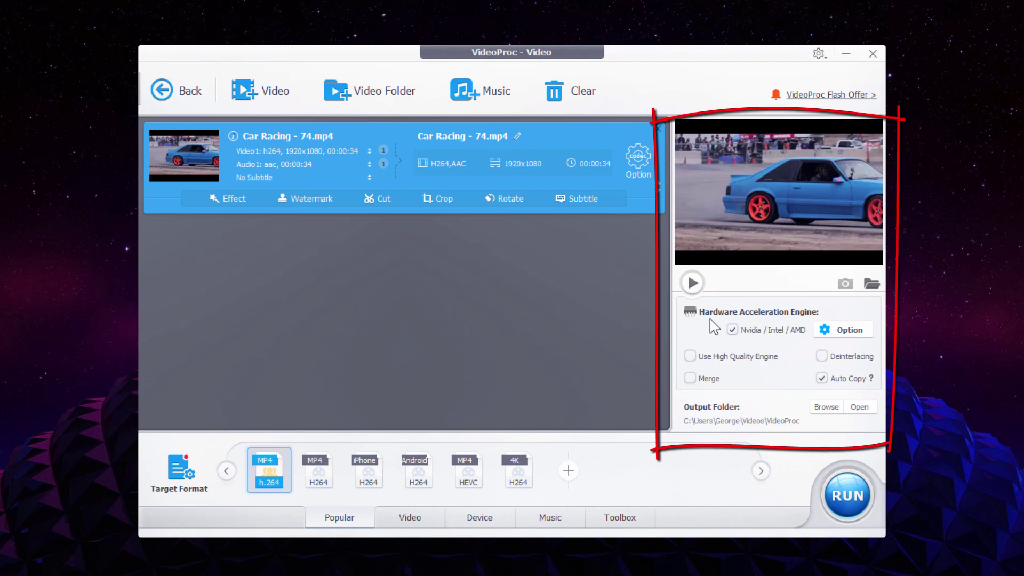
left_click(693, 283)
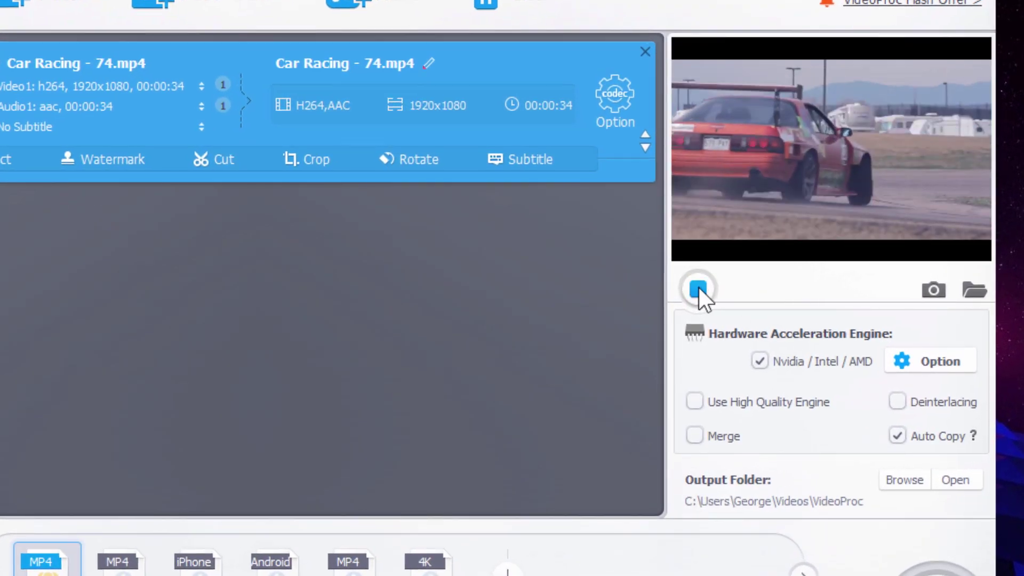
left_click(698, 288)
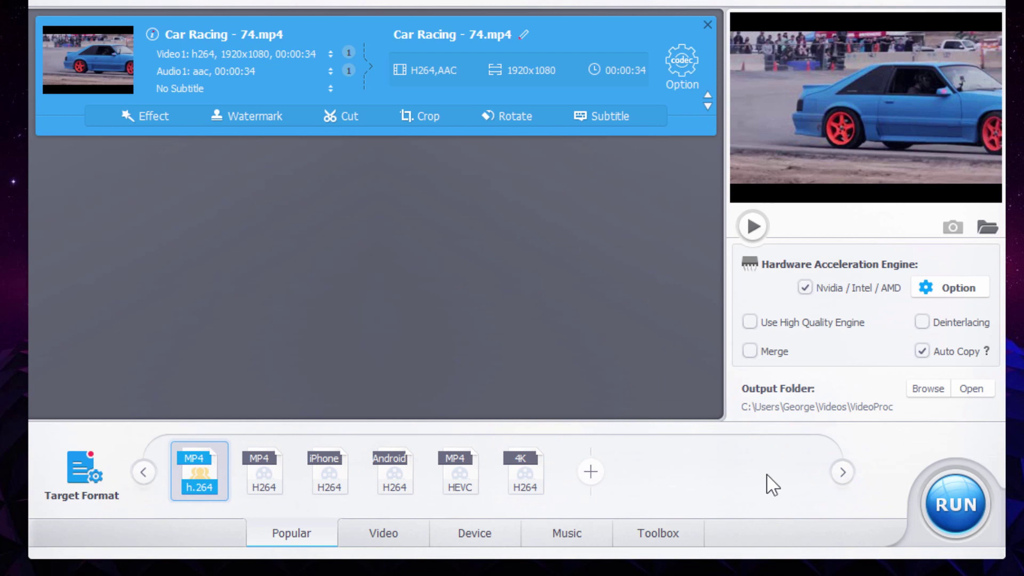
left_click(405, 536)
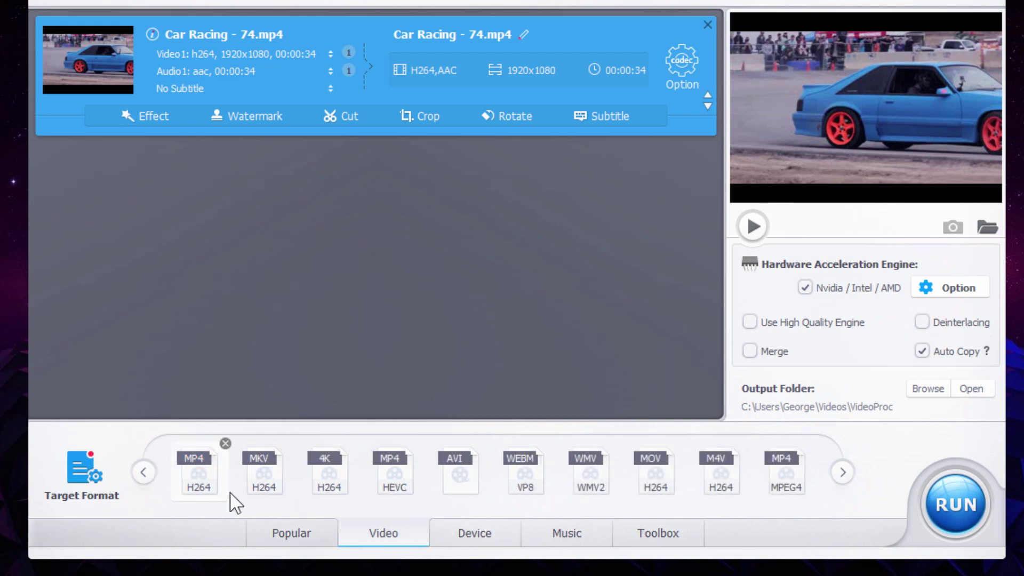
left_click(847, 473)
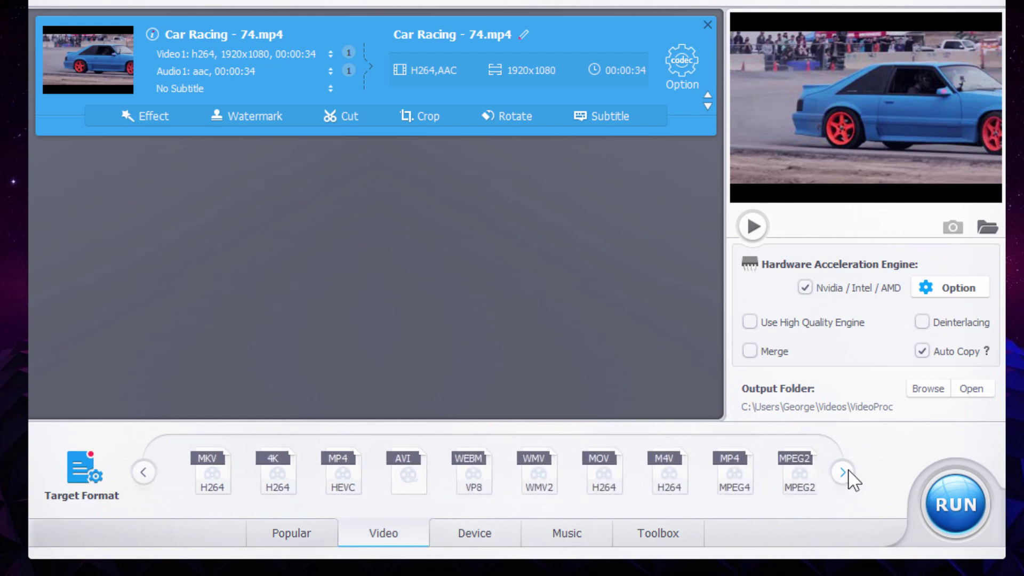
left_click(850, 479)
left_click(851, 479)
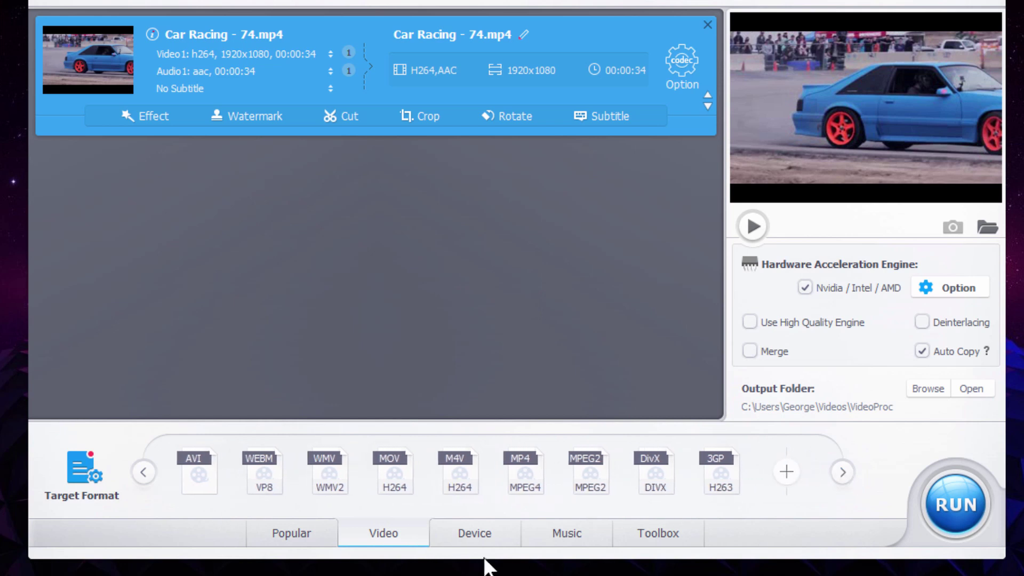
left_click(477, 542)
left_click(563, 534)
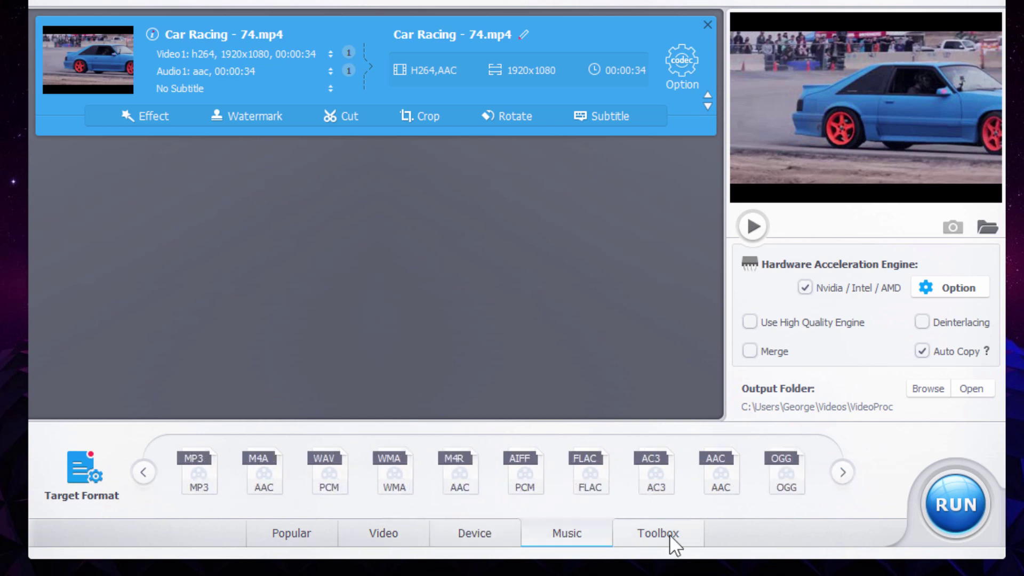
left_click(672, 543)
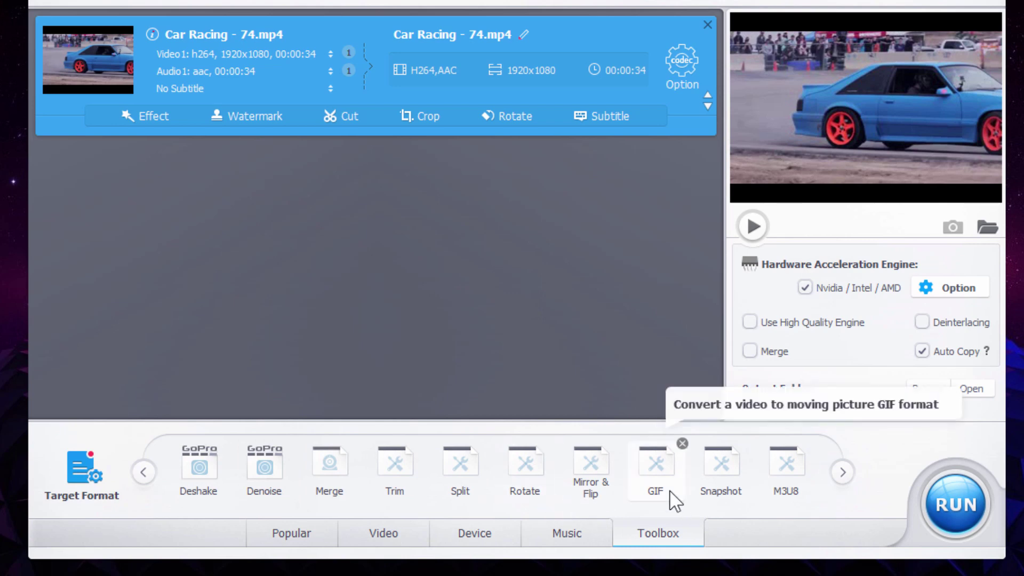
left_click(295, 533)
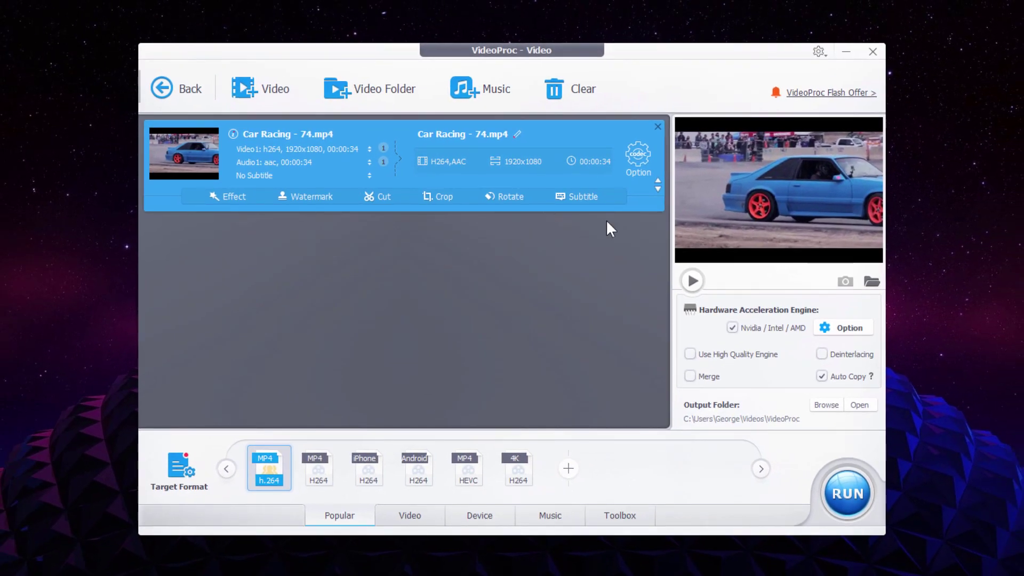
Set Car Racing - 74.mp4's output resolution to 3840x2160 (4K) and confirm with Done.
left_click(638, 156)
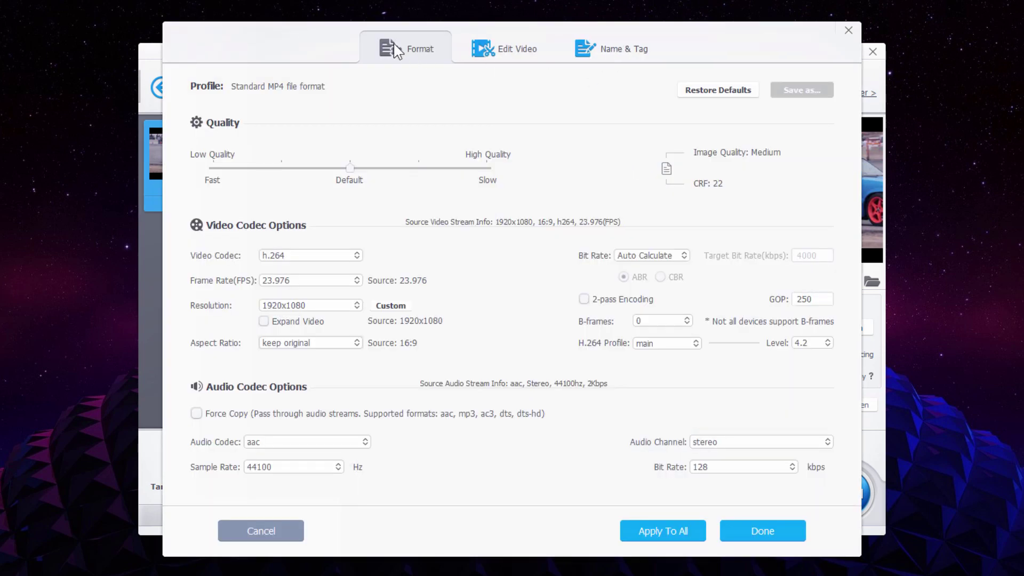
mouse_move(343, 44)
left_mouse_down()
mouse_move(382, 56)
mouse_move(361, 50)
mouse_move(457, 201)
mouse_move(552, 123)
mouse_move(358, 50)
left_mouse_up()
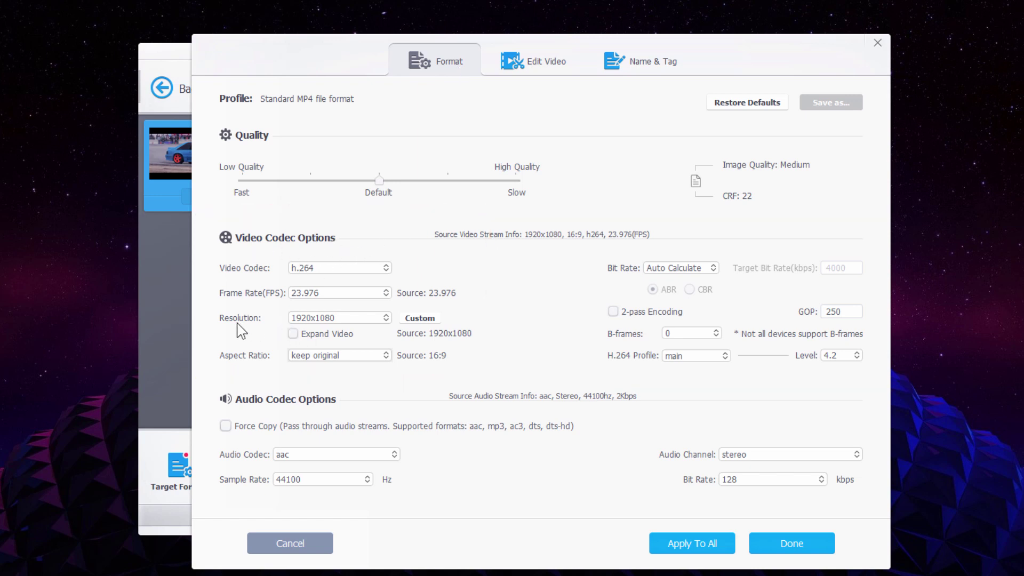
left_click(383, 321)
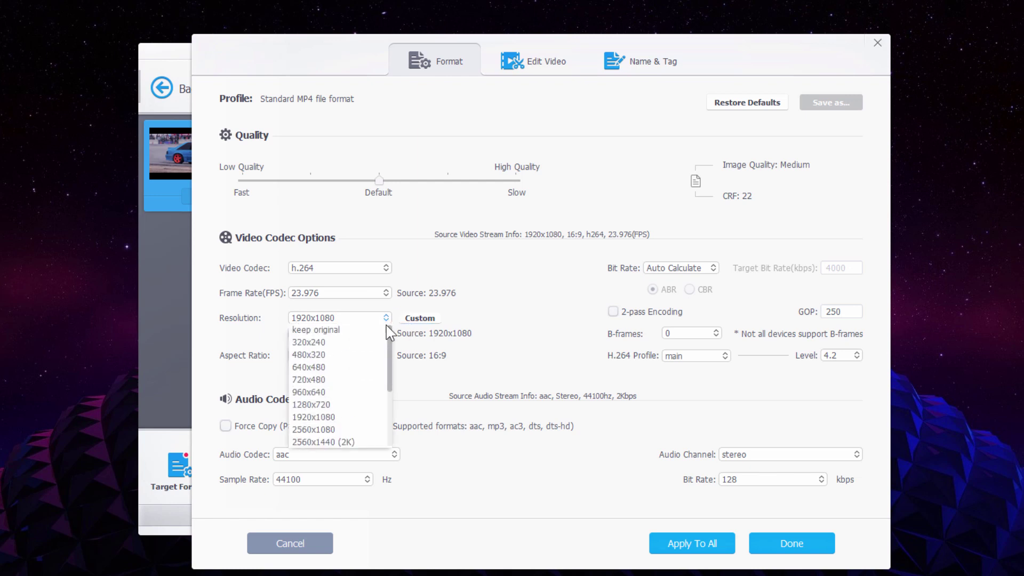
scroll(391, 379, "down", 3)
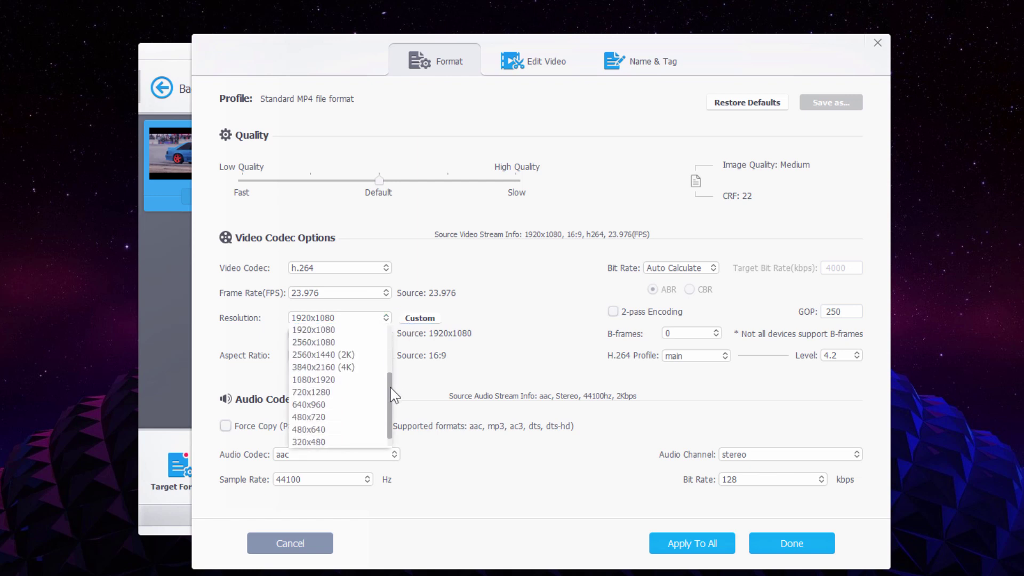
left_click(338, 368)
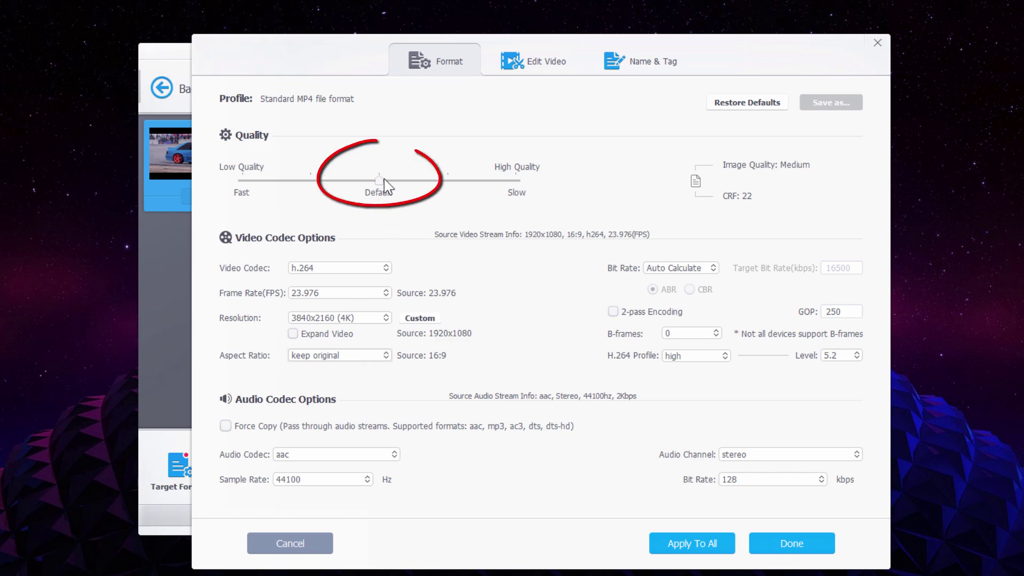
left_click(801, 545)
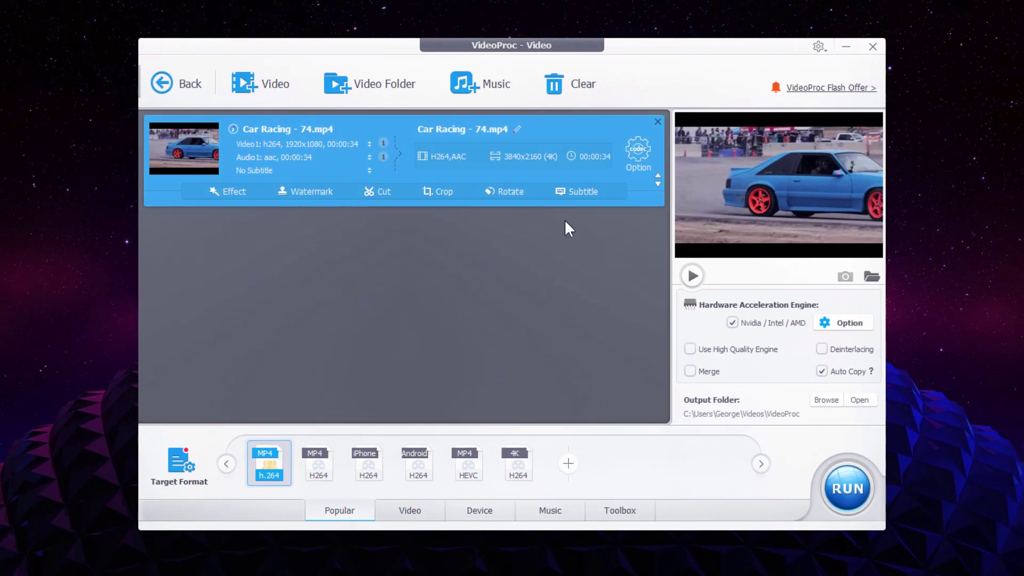
Run the conversion of Car Racing - 74.mp4 to a 4K H264 file.
left_click(846, 487)
Remove Car Racing from the list and drag in Rallye - 1295-4K.mp4 from Explorer.
left_click(658, 121)
key("alt+Tab")
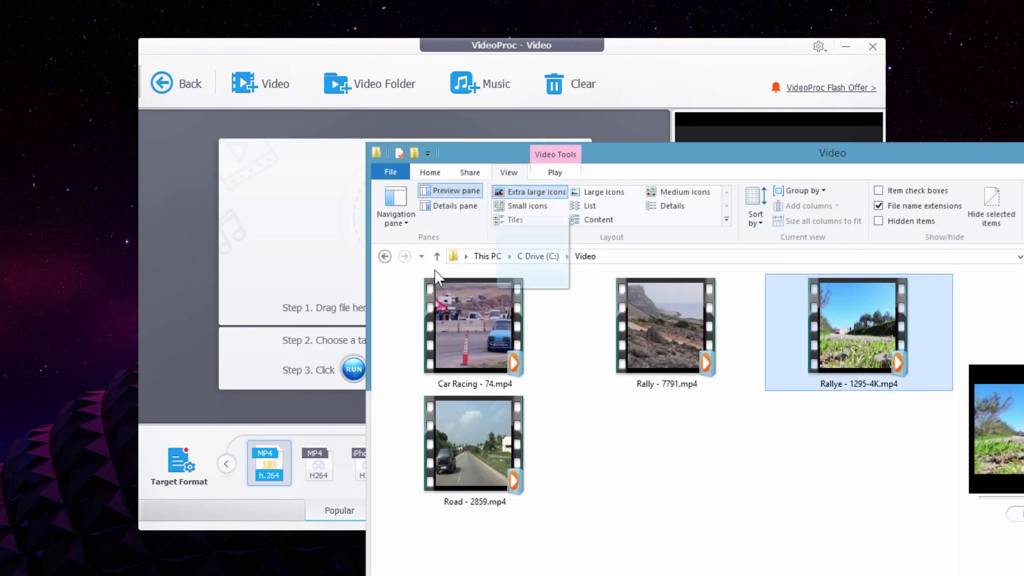
left_click_drag(435, 277, 284, 248)
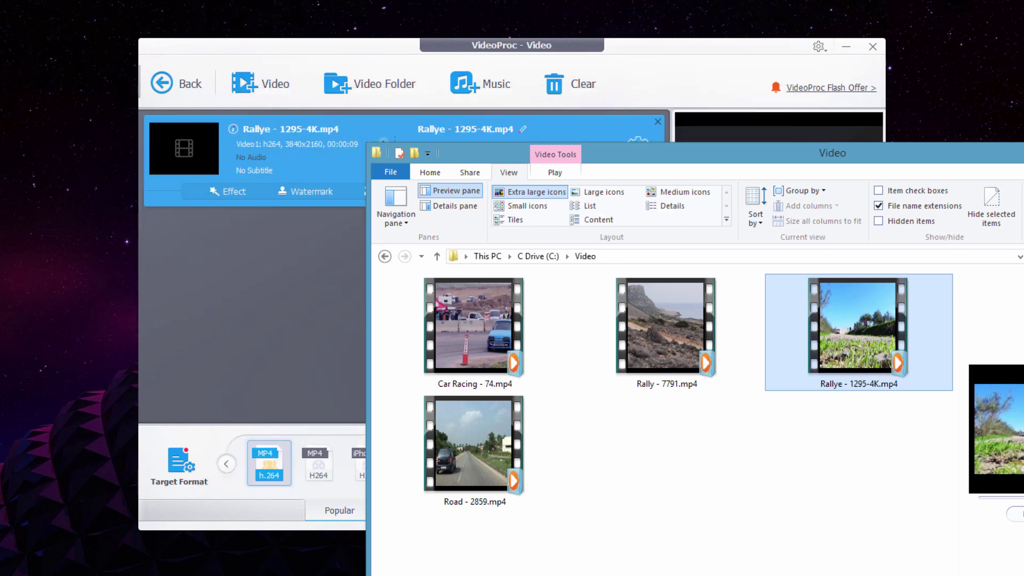
key("alt+F4")
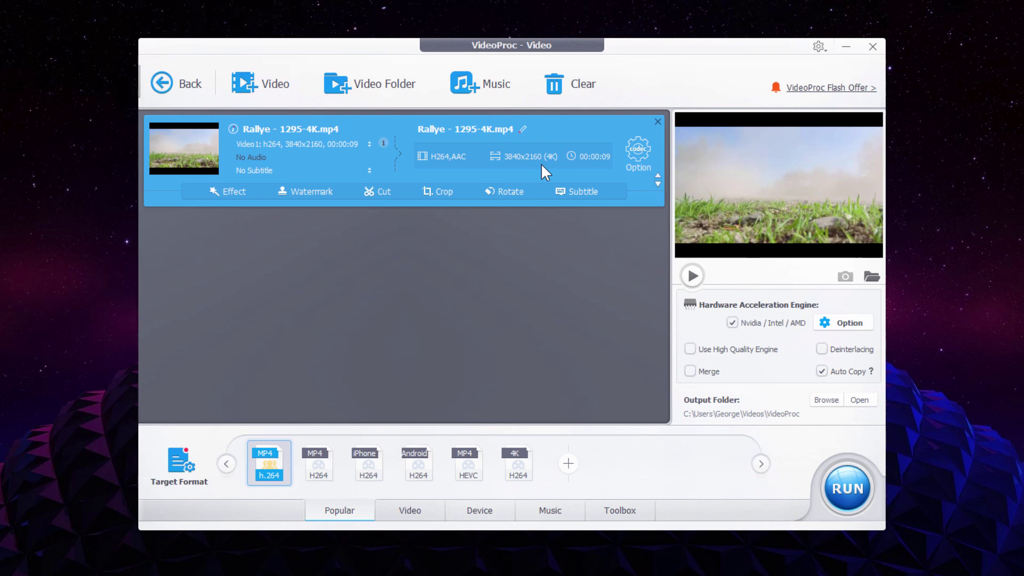
Change Rallye - 1295-4K.mp4's output resolution to 1920x1080 and confirm with Done.
left_click(637, 151)
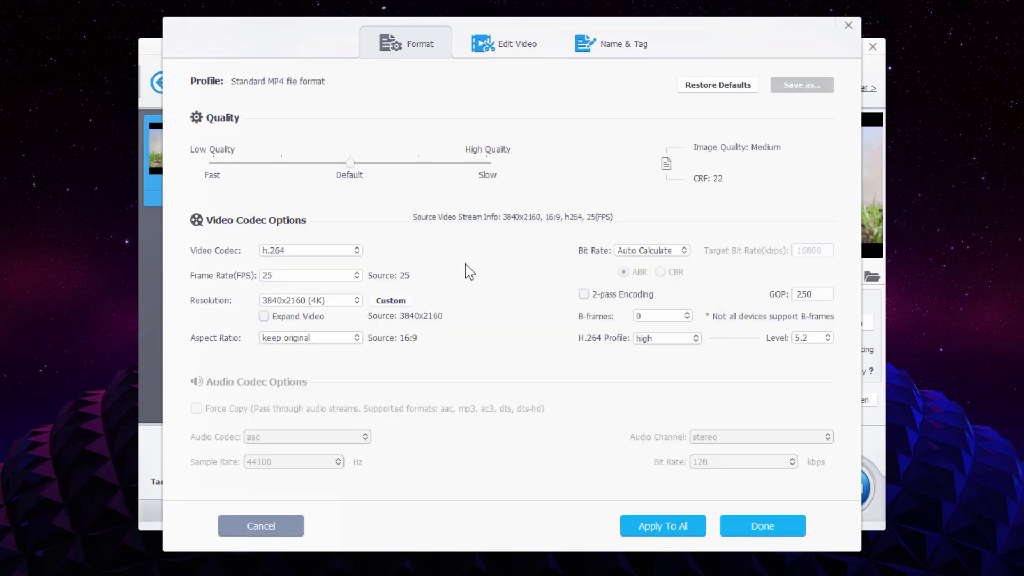
left_click(357, 301)
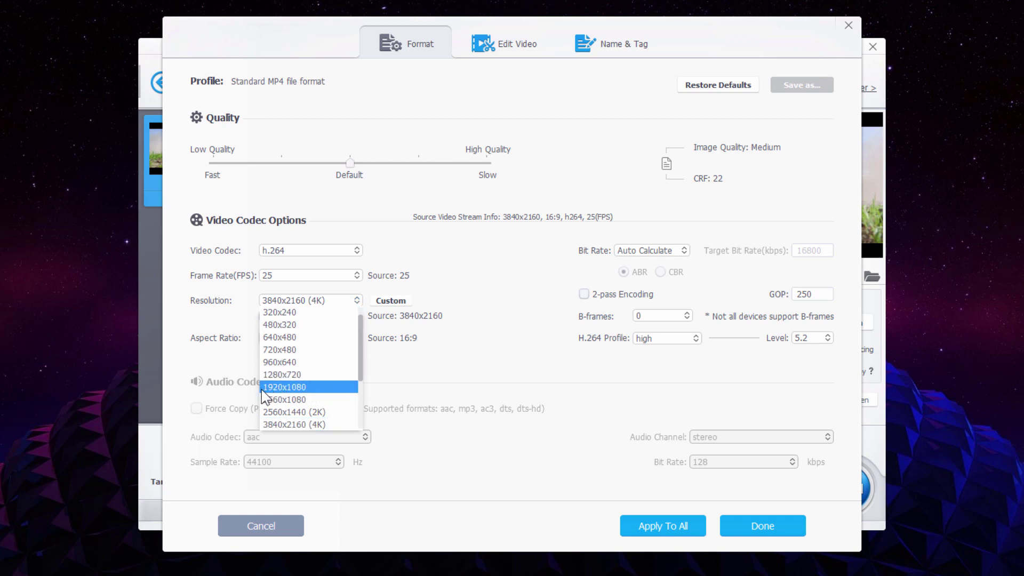
left_click(320, 387)
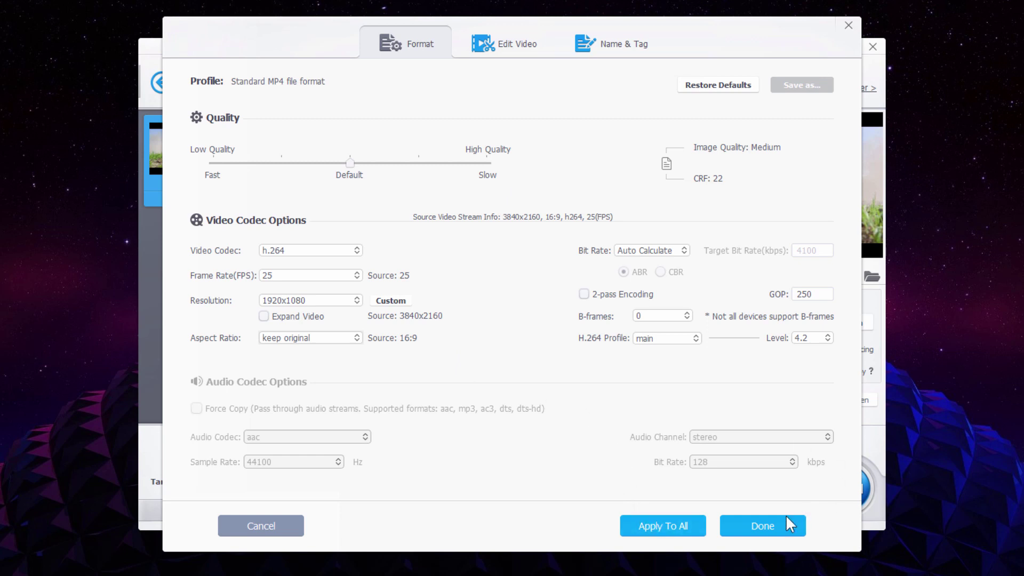
left_click(764, 528)
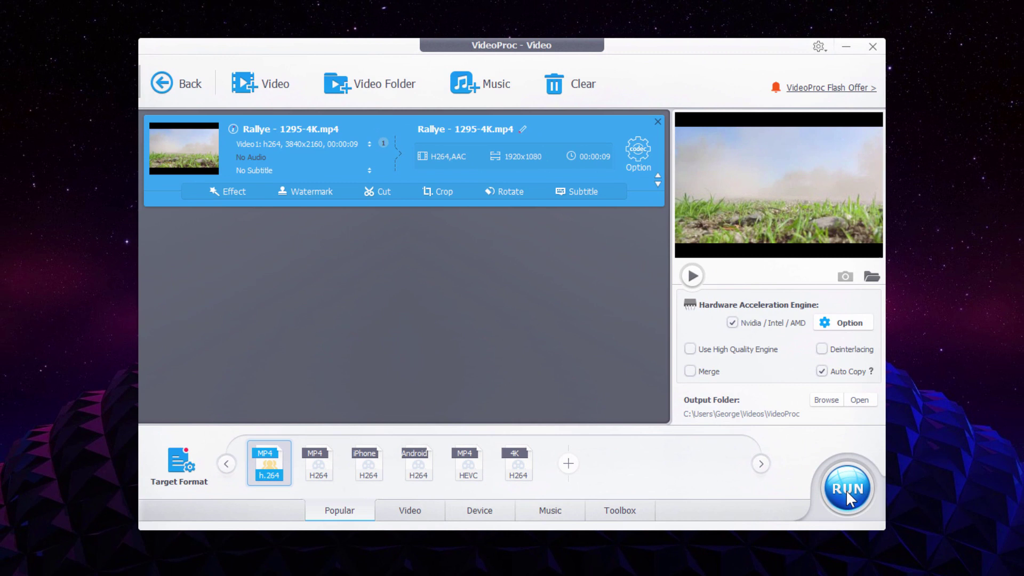
Run the conversion of Rallye - 1295-4K.mp4 to a 1080p H264 file.
left_click(845, 489)
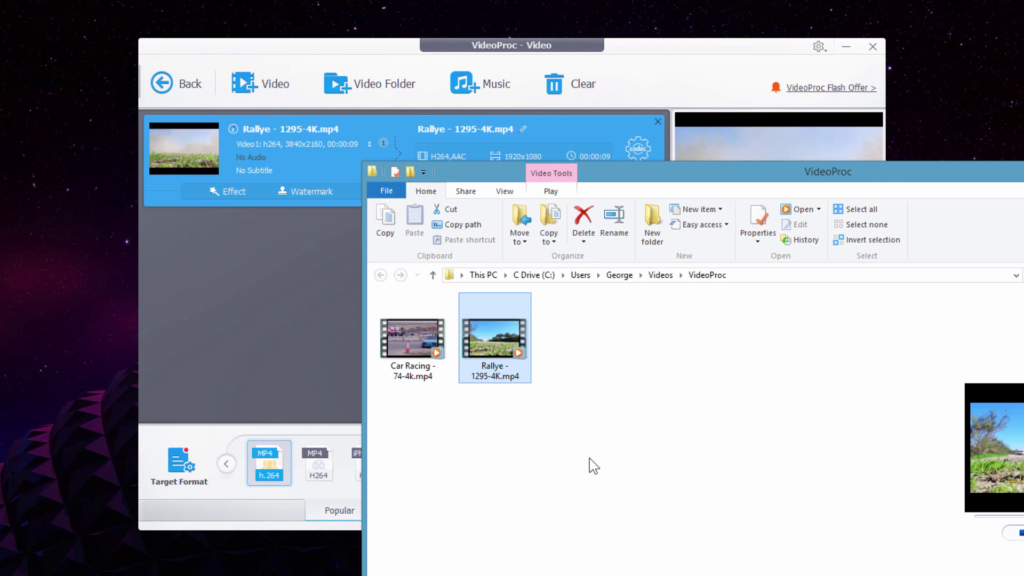
Rename the converted file to Rallye - 1295-1080p.mp4 and close the output folder window.
left_click(502, 377)
key("BackSpace")
key("BackSpace")
key("BackSpace")
key("BackSpace")
key("BackSpace")
key("BackSpace")
key("BackSpace")
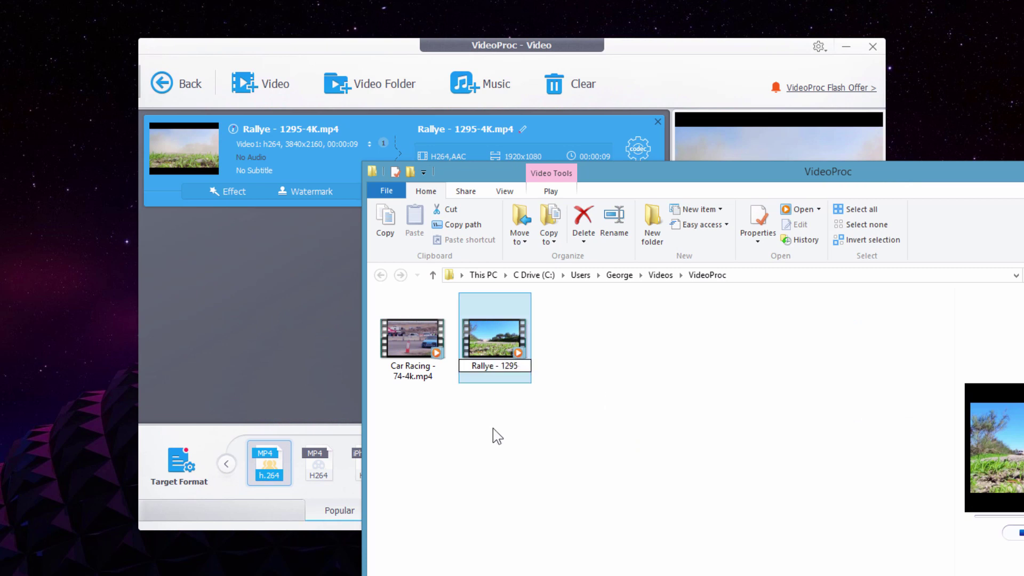
type("-1080")
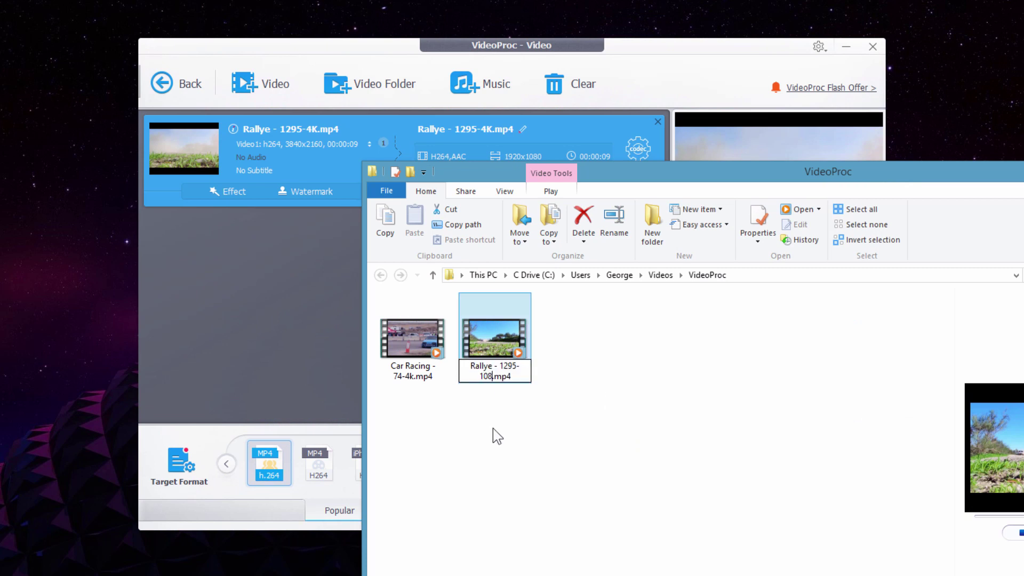
type("p")
left_click(554, 452)
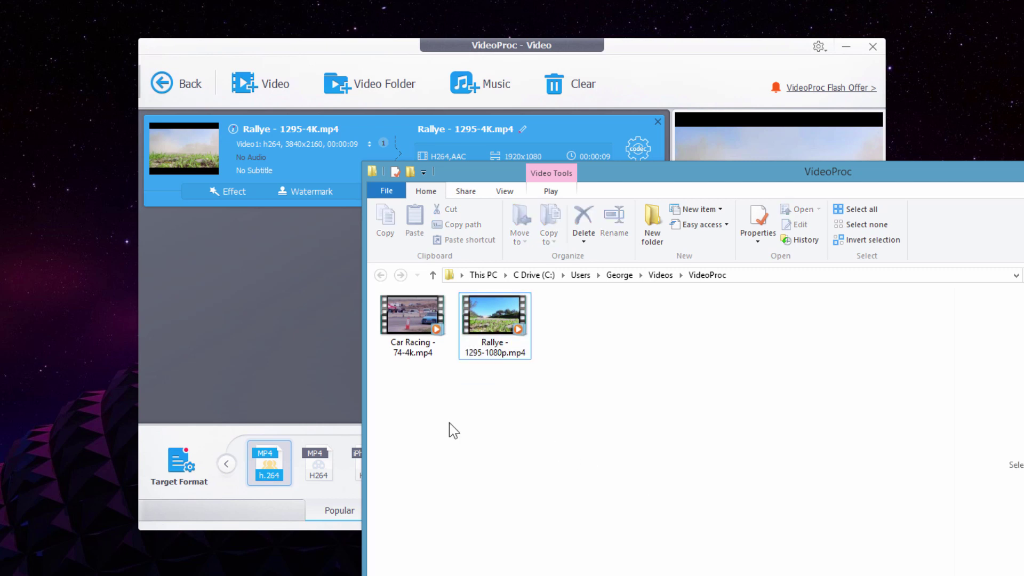
key("alt+F4")
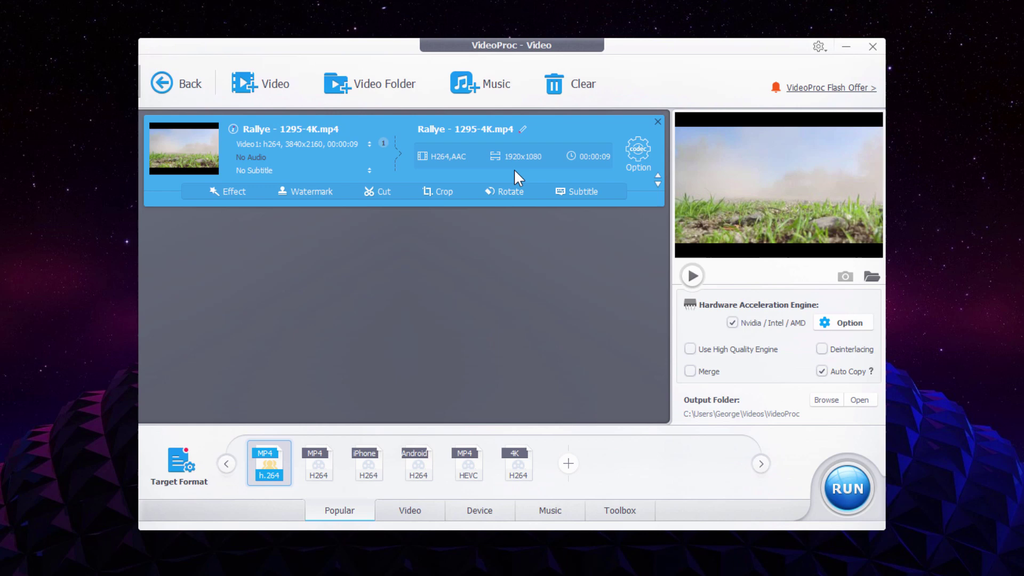
Swap Rallye for Rally - 7791.mp4 and play its 12-second preview through.
left_click(657, 121)
left_click_drag(654, 328, 306, 264)
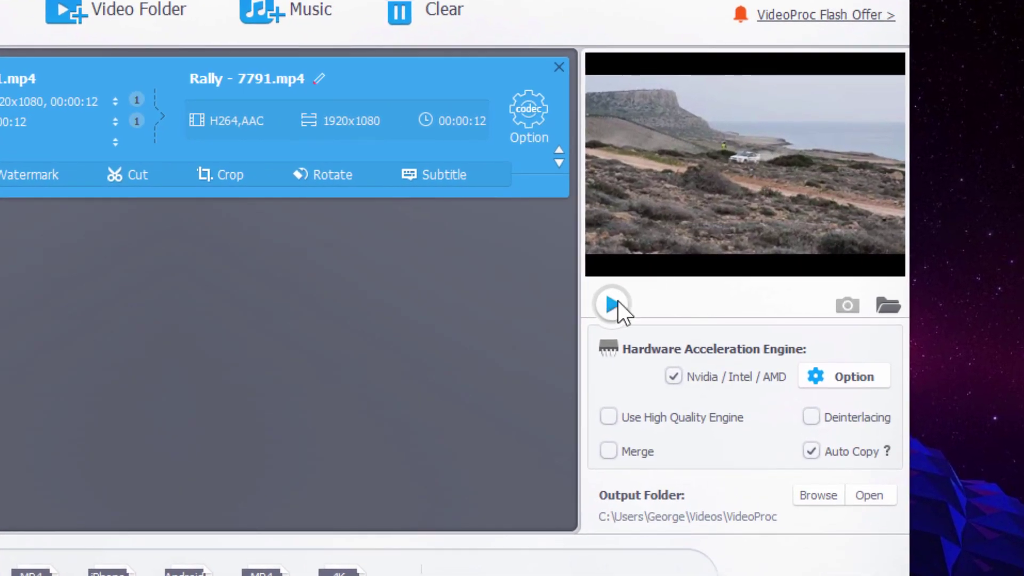
left_click(692, 276)
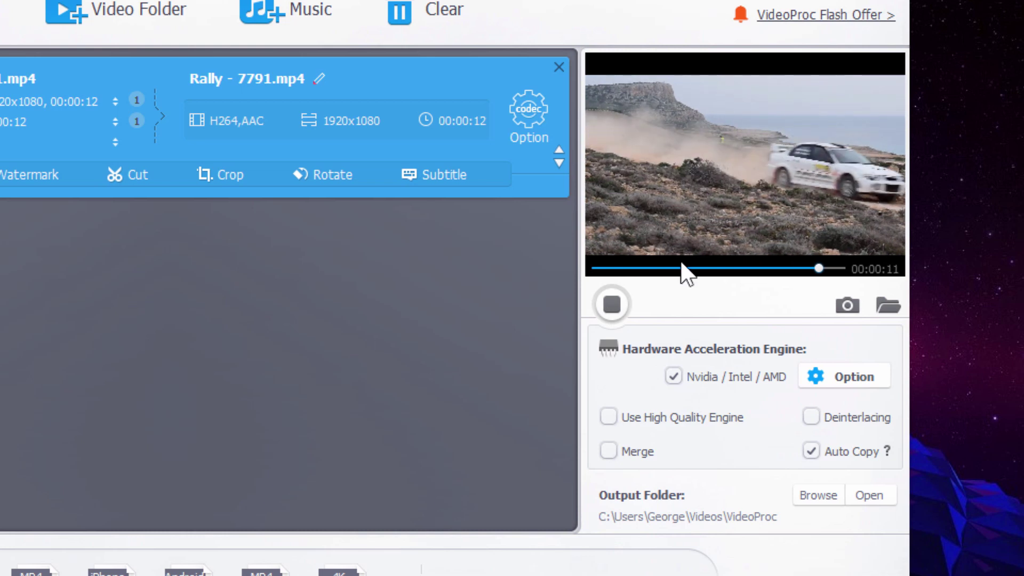
left_click(612, 304)
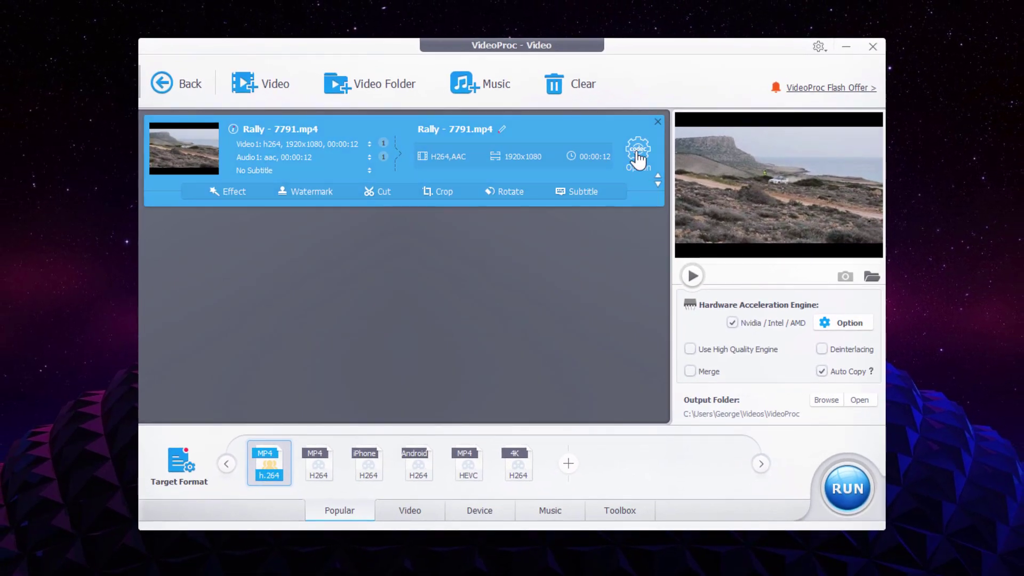
Open Rally - 7791.mp4's Edit Video options, pause the preview and scrub back to 5 seconds.
left_click(638, 155)
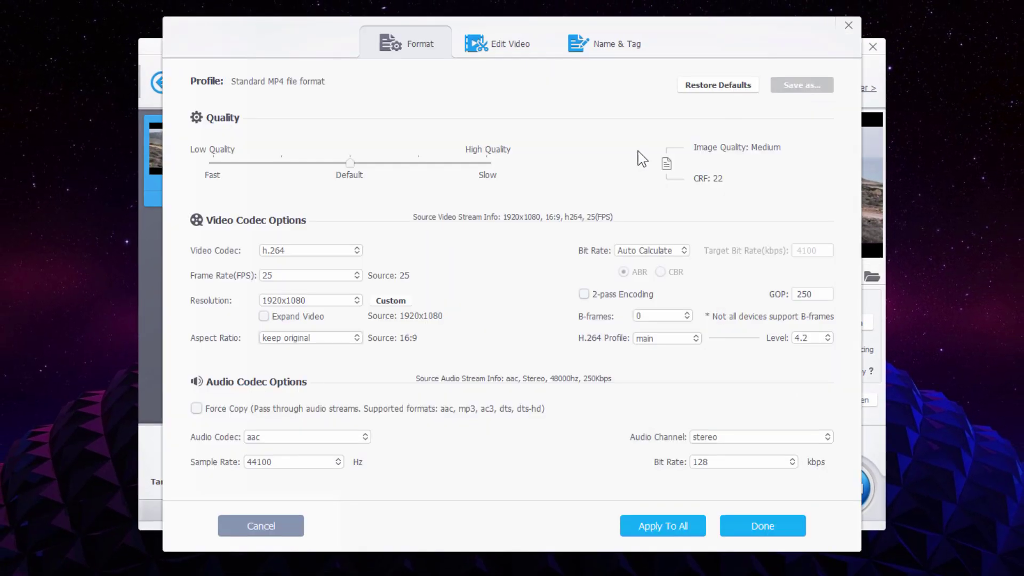
left_click(508, 48)
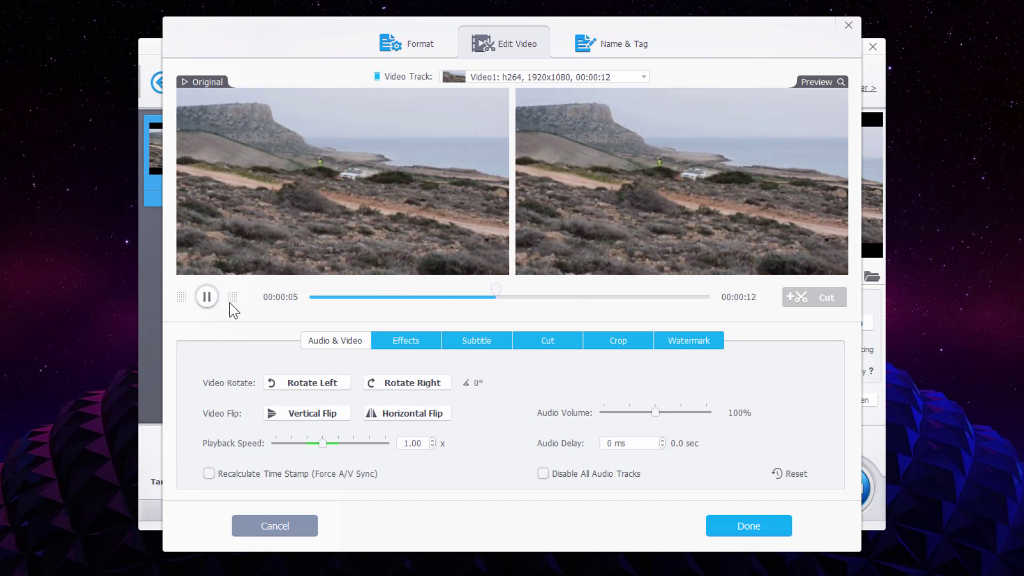
key("space")
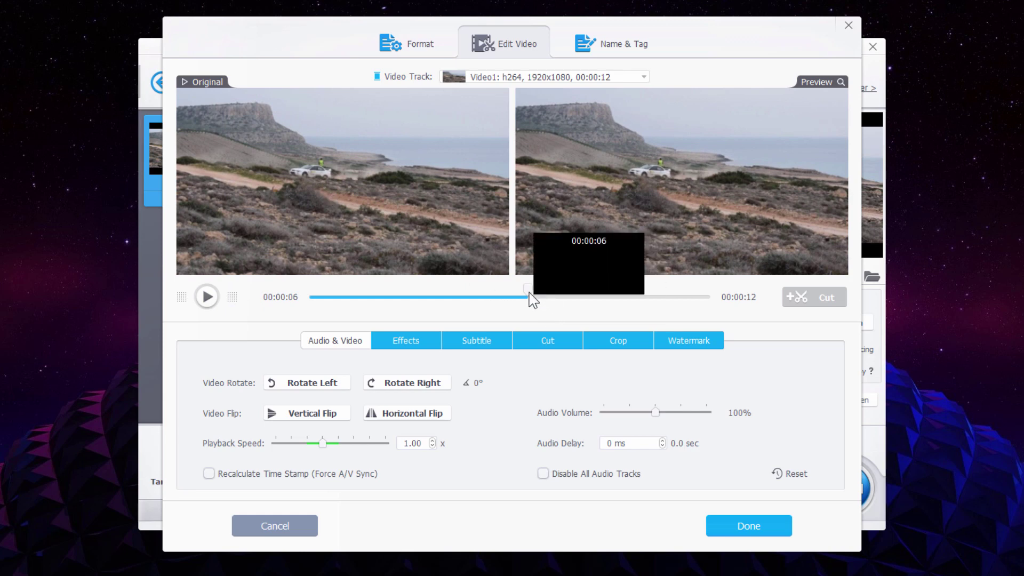
left_click_drag(513, 295, 461, 295)
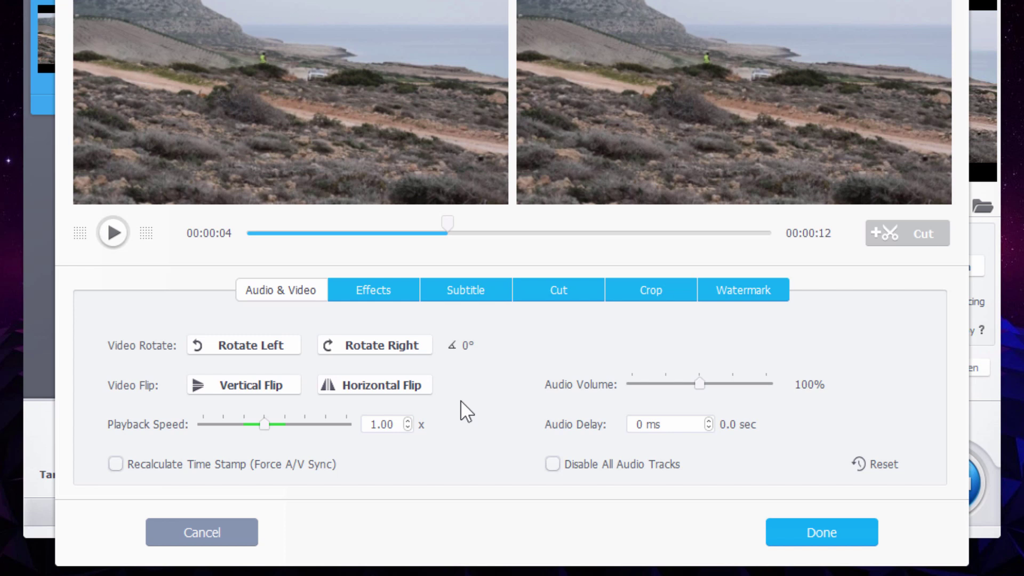
Browse the Effects, Subtitle, Cut and Crop tabs, ending on crop off at 1920x1080.
left_click(380, 294)
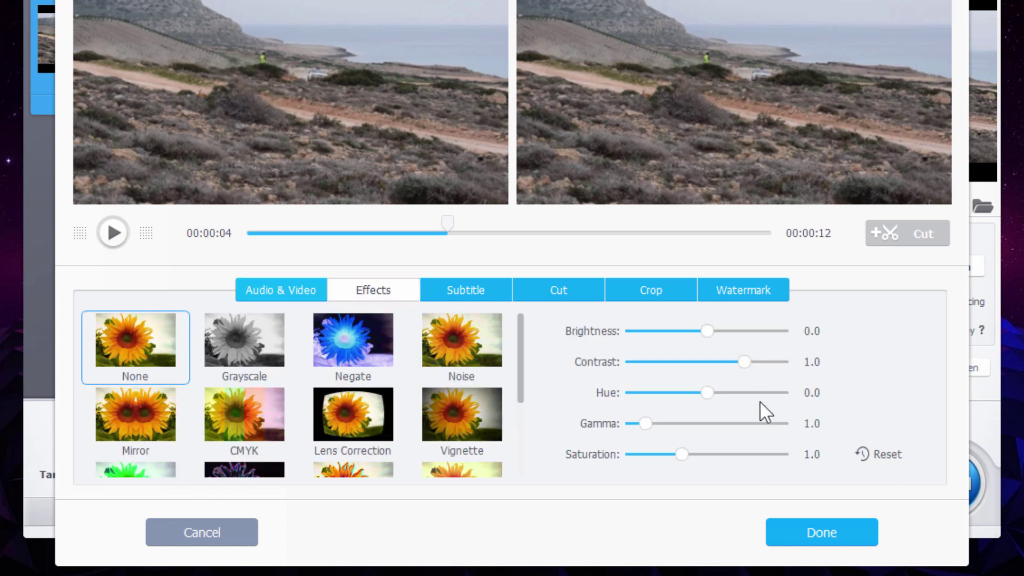
left_click(478, 292)
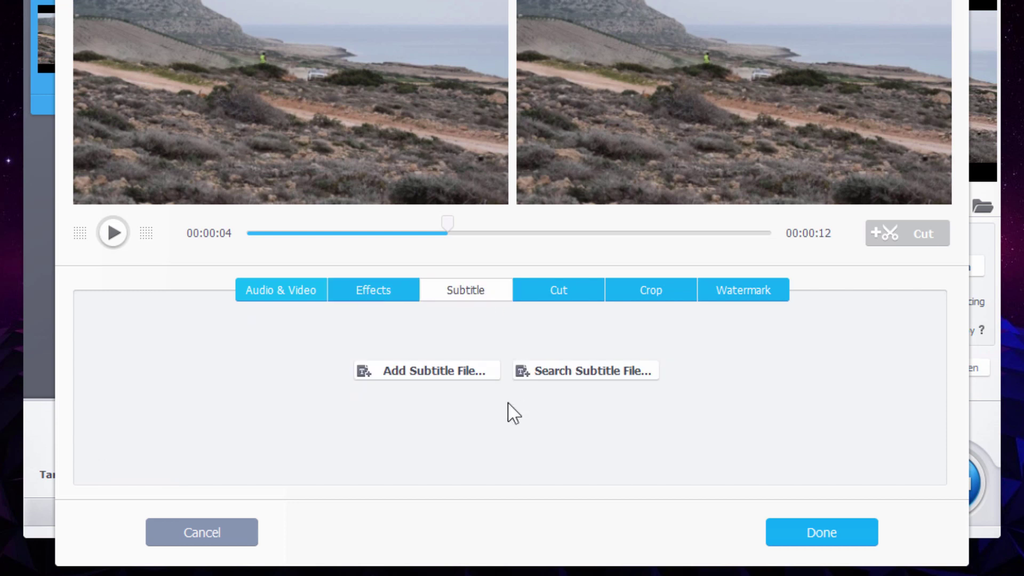
left_click(560, 288)
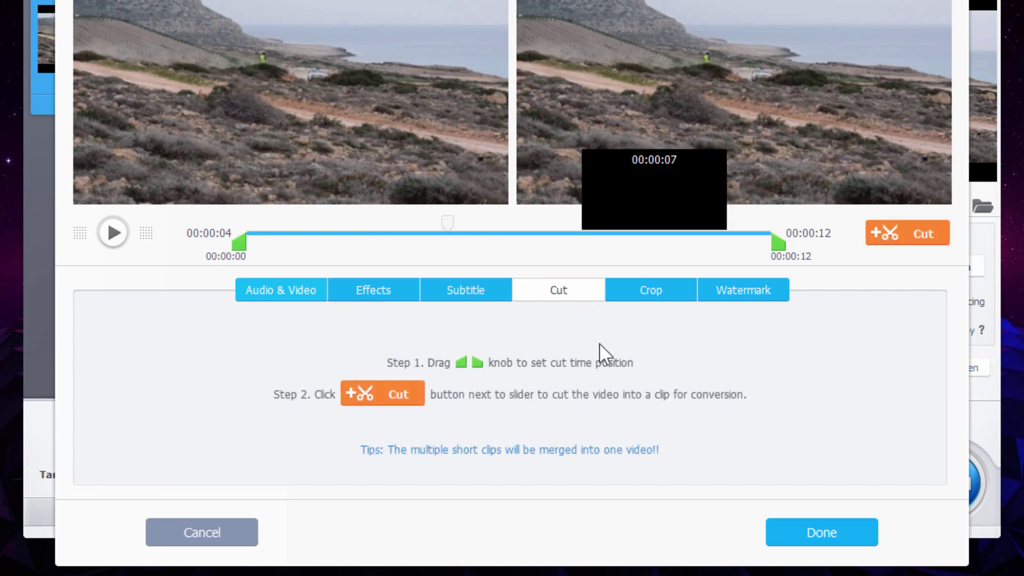
left_click(653, 294)
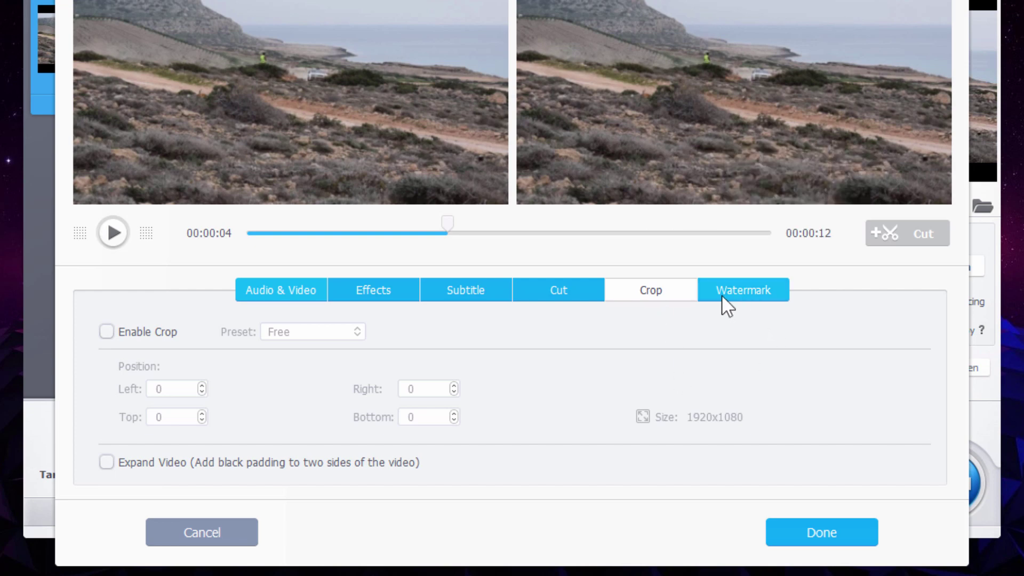
On the Cut tab, cut a 00:00:04–00:00:12 clip, then an extra 0–1 second clip.
left_click(564, 293)
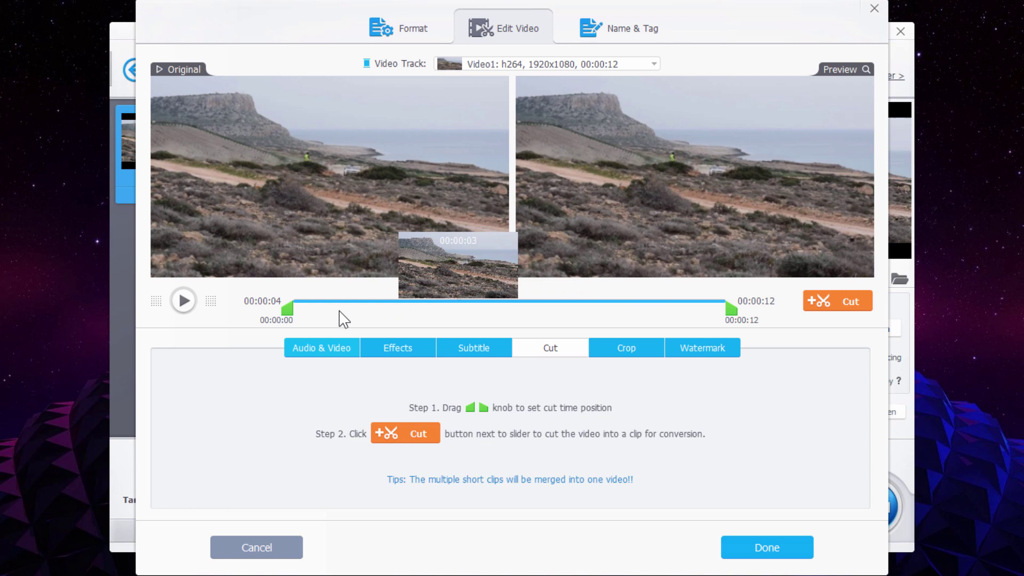
left_click_drag(291, 315, 438, 316)
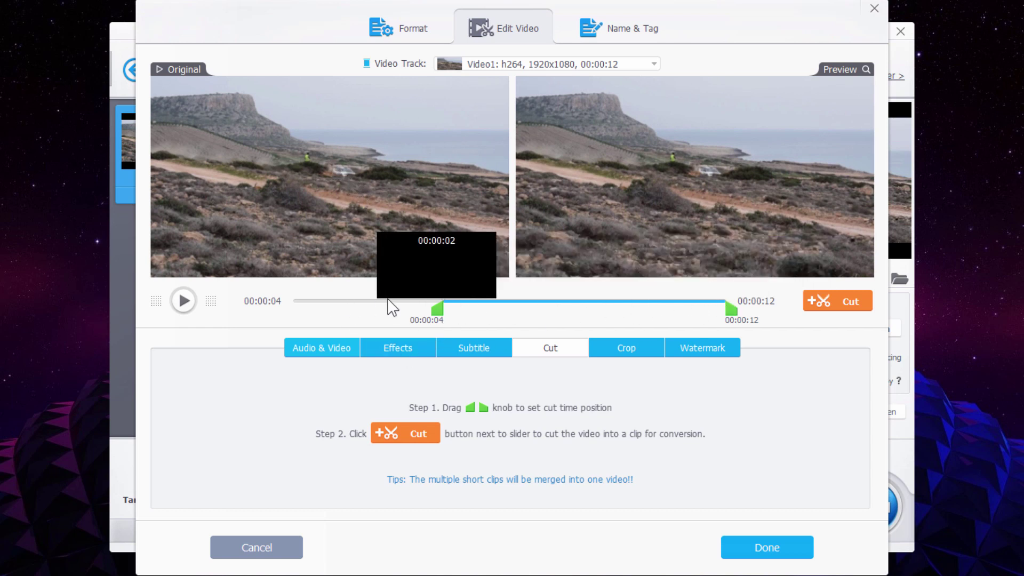
left_click(836, 302)
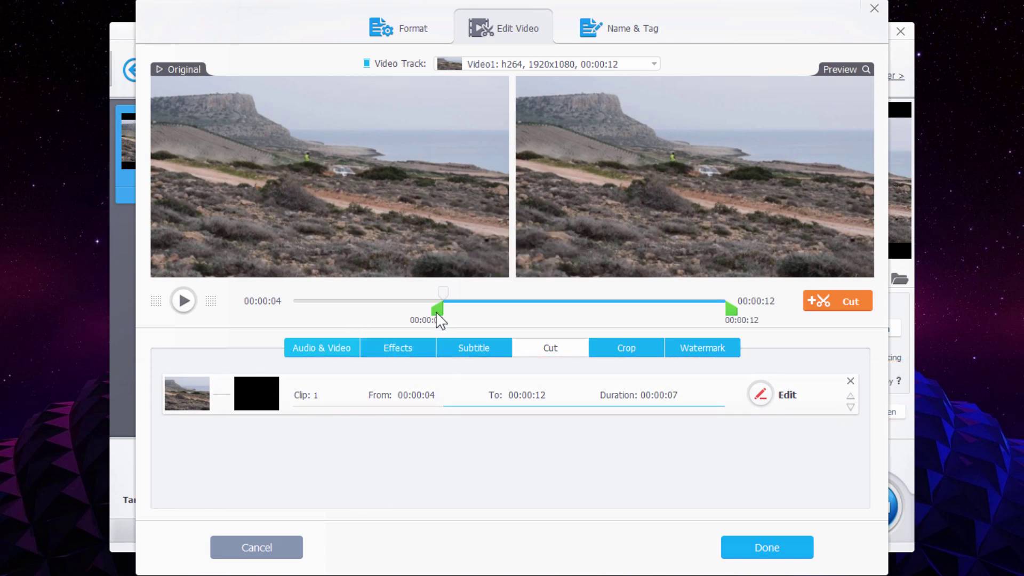
left_click_drag(436, 312, 287, 312)
mouse_move(723, 311)
left_mouse_down()
mouse_move(334, 326)
mouse_move(313, 321)
mouse_move(322, 312)
left_mouse_up()
left_click(836, 303)
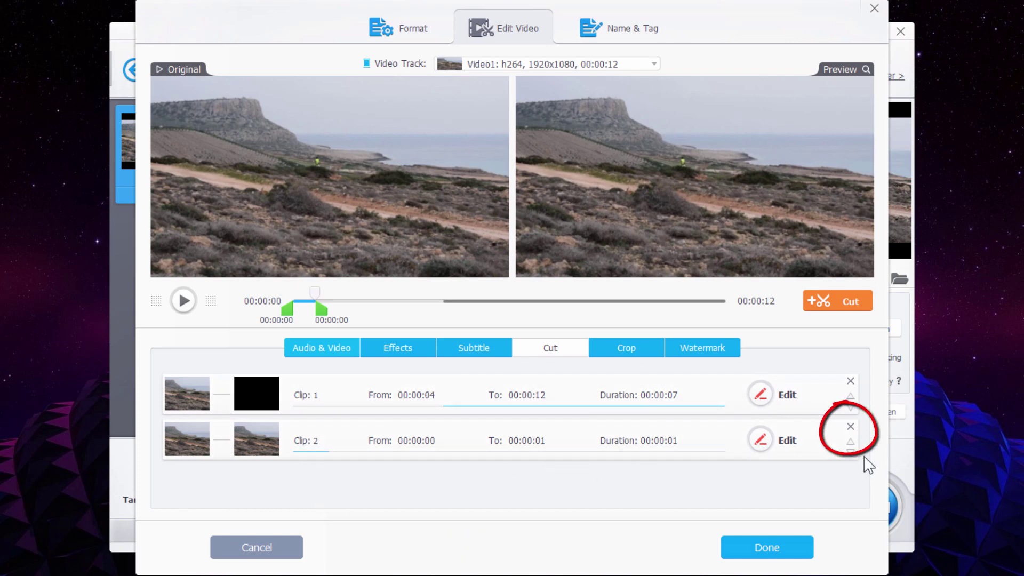
Delete the extra clip and move Clip 1's start back to 00:00:03.
left_click(851, 426)
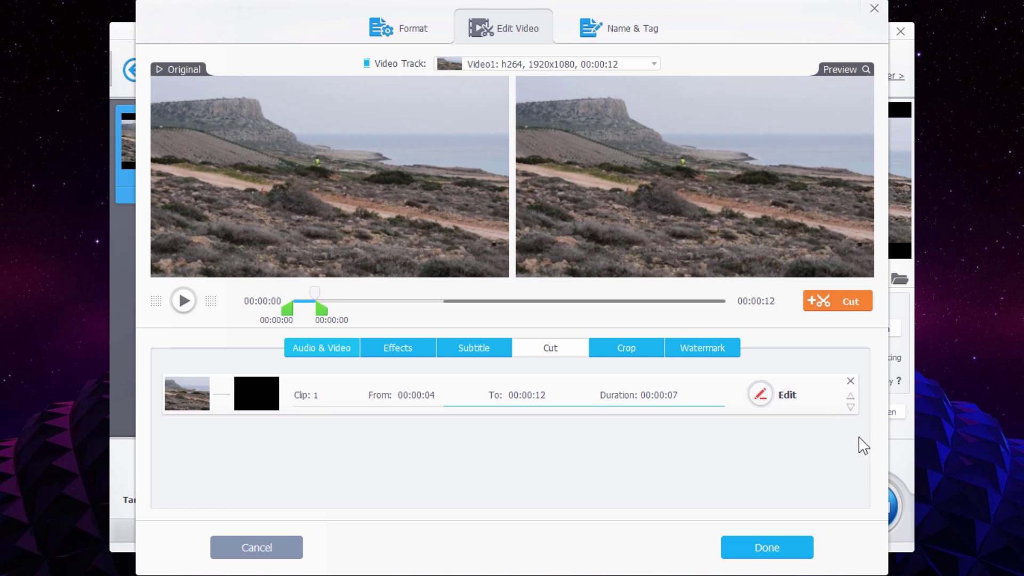
left_click(761, 395)
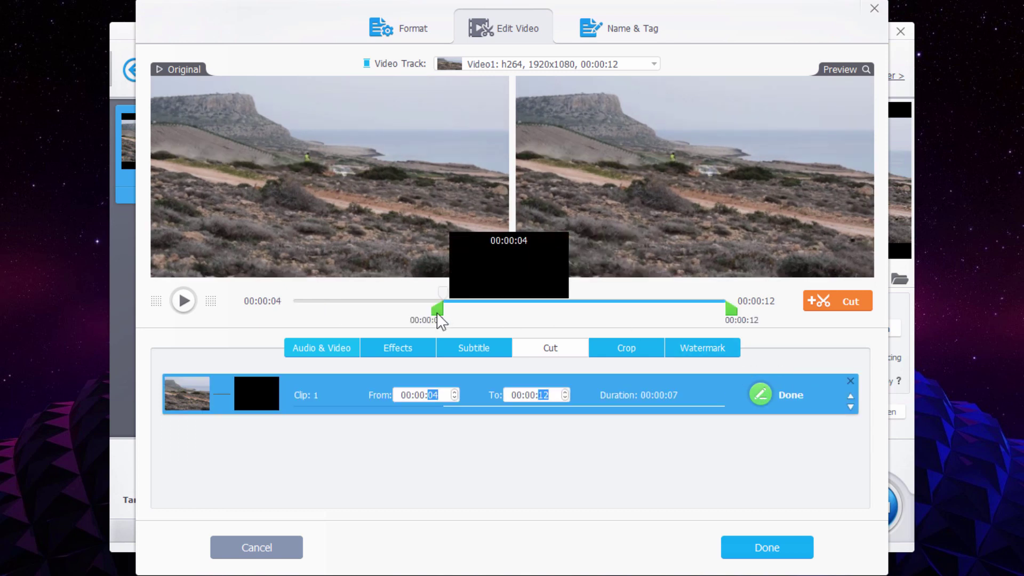
left_click_drag(437, 309, 424, 311)
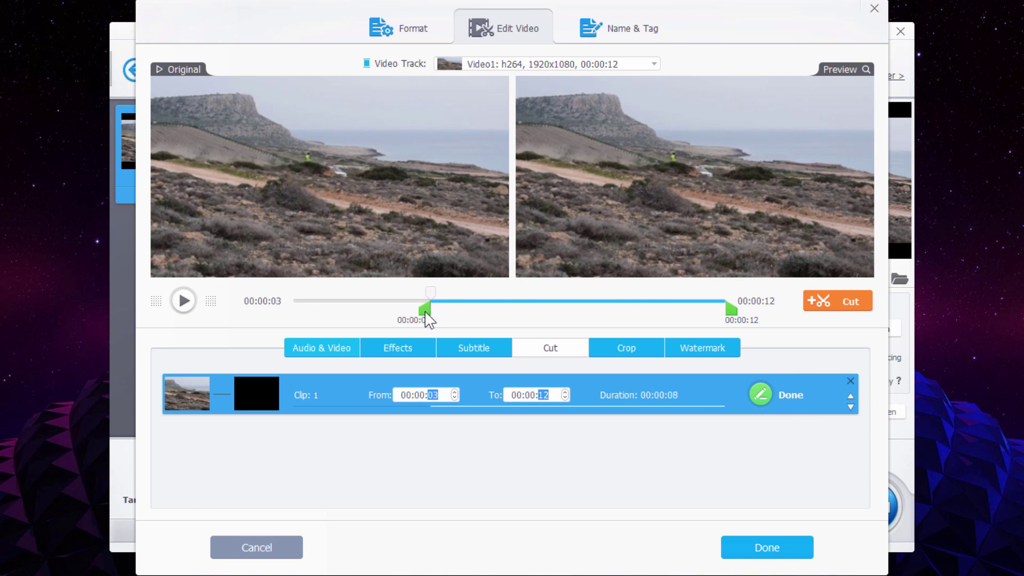
left_click(766, 396)
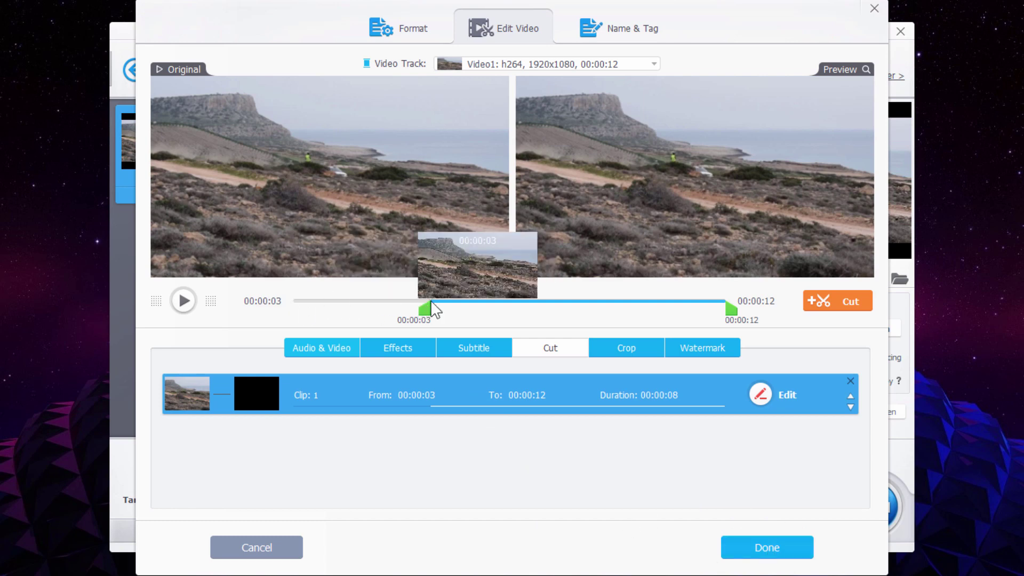
Apply the trim, convert the Rally clip to Rally - 7791.mp4, and close the output folder.
left_click(765, 544)
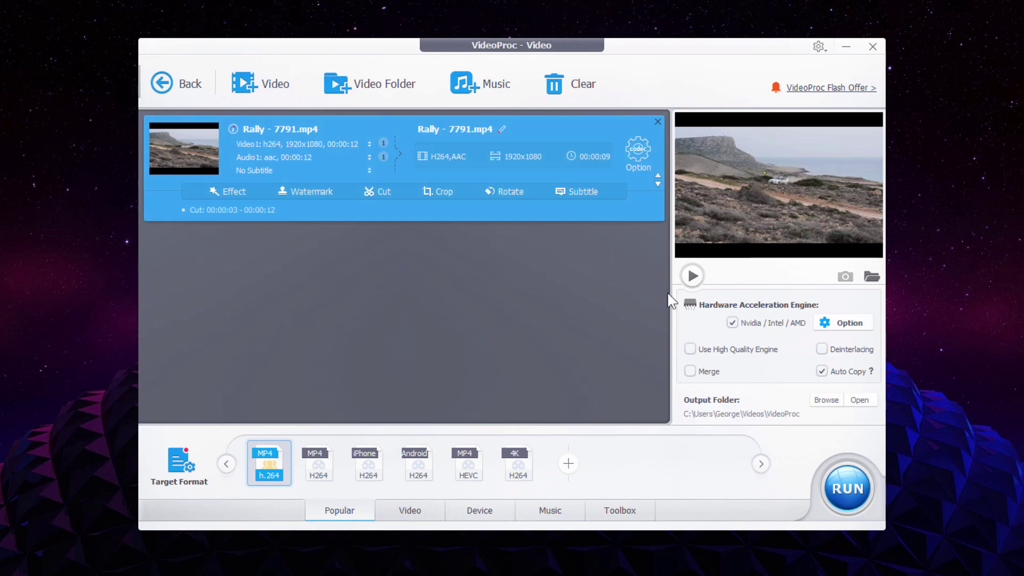
left_click(847, 488)
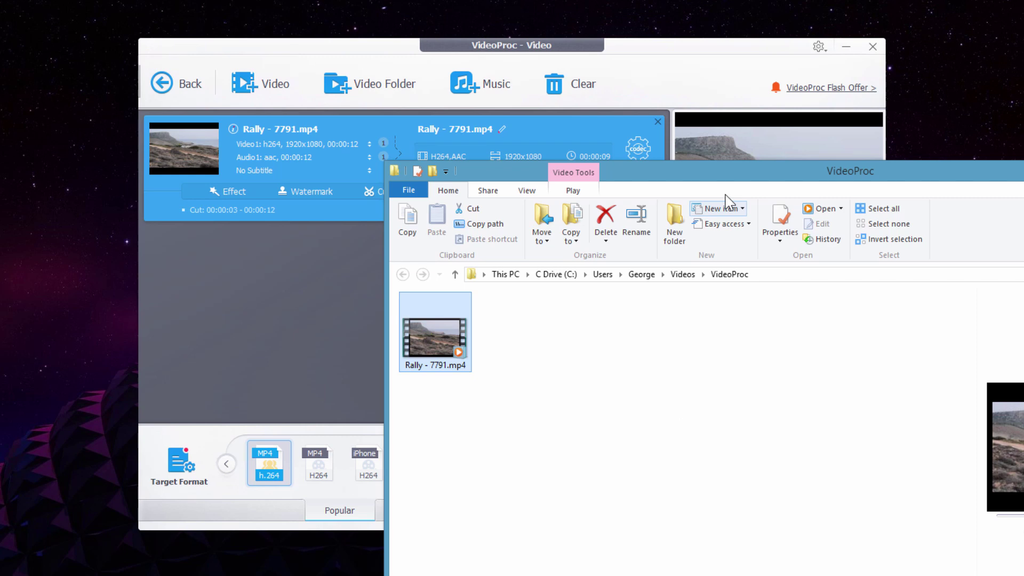
key("alt+F4")
Remove the Rally clip and show Rallye - 1295-4K.mp4's format settings with Medium quality, CRF 22.
left_click(657, 121)
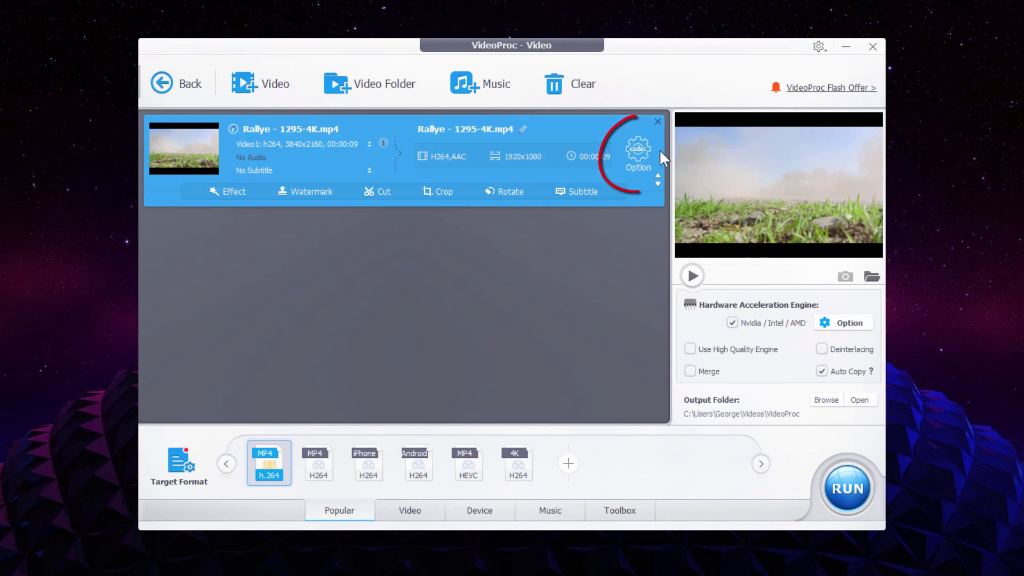
left_click(636, 149)
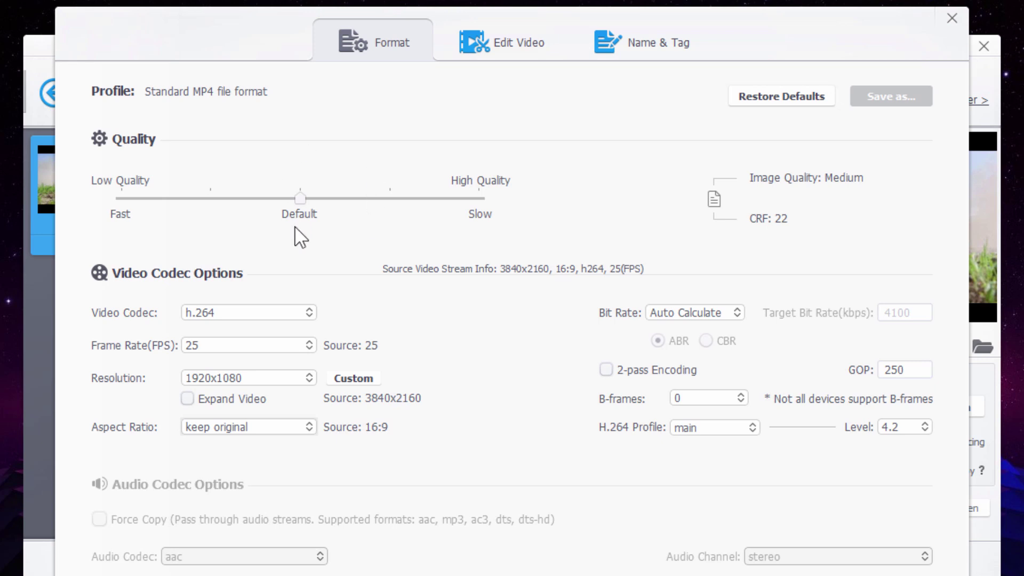
left_click(355, 199)
left_click(442, 199)
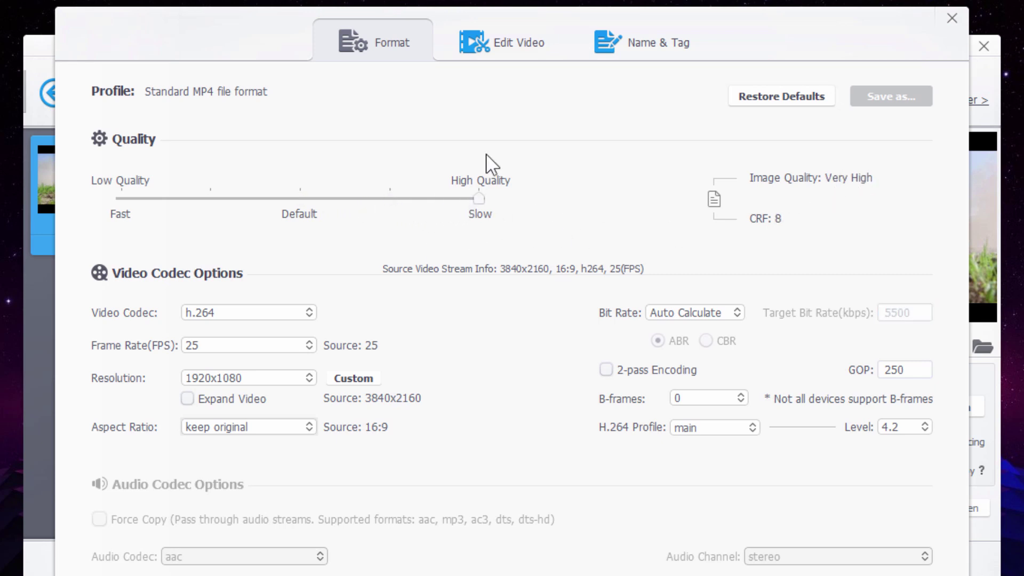
left_click_drag(476, 200, 405, 206)
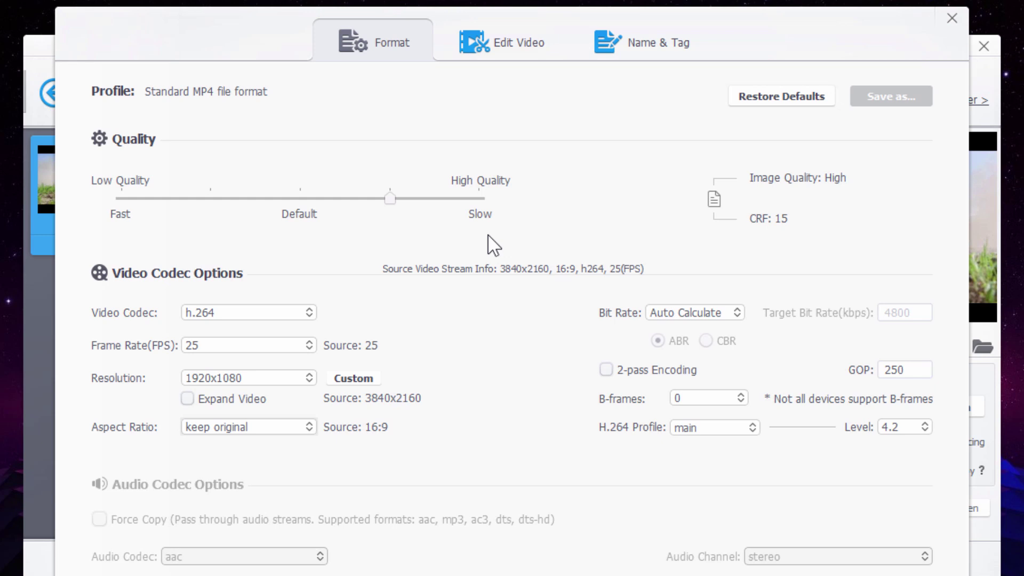
left_click(299, 200)
left_click(221, 205)
left_click(299, 202)
left_click(212, 202)
left_click_drag(211, 200, 118, 210)
left_click(195, 201)
left_click(781, 100)
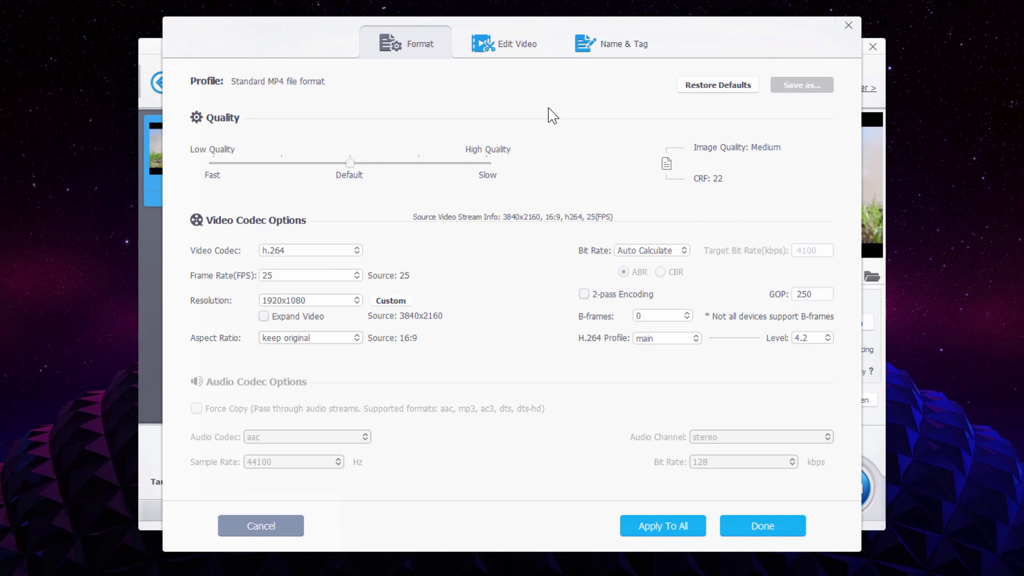
left_click(763, 525)
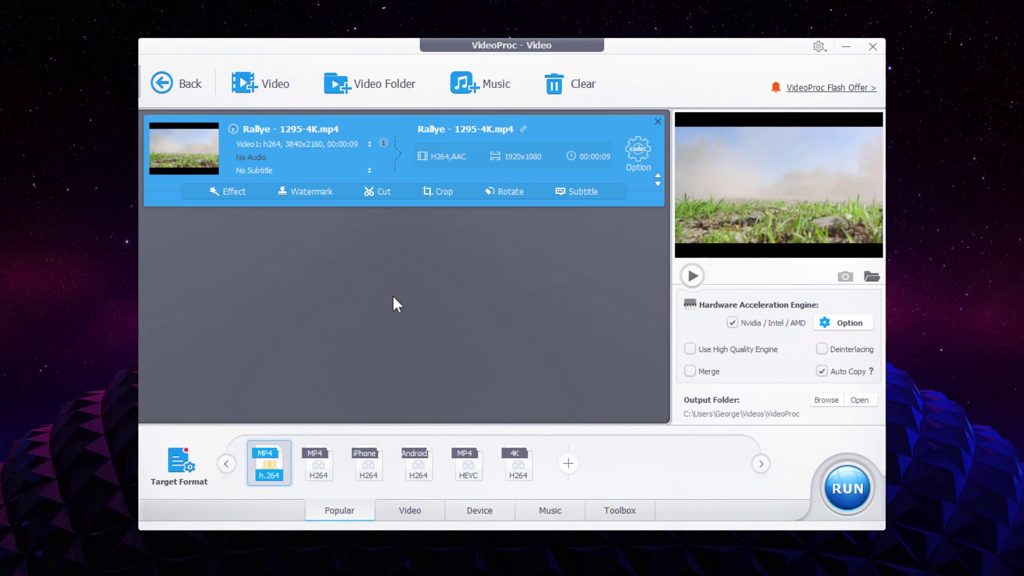
Return to the main launcher showing Video, DVD, Downloader and Recorder.
left_click(162, 84)
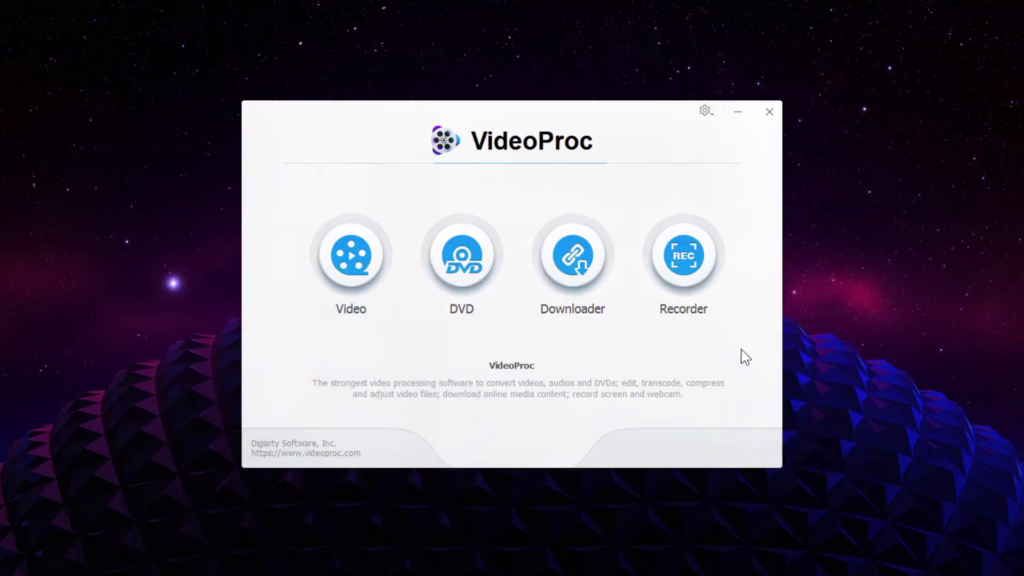